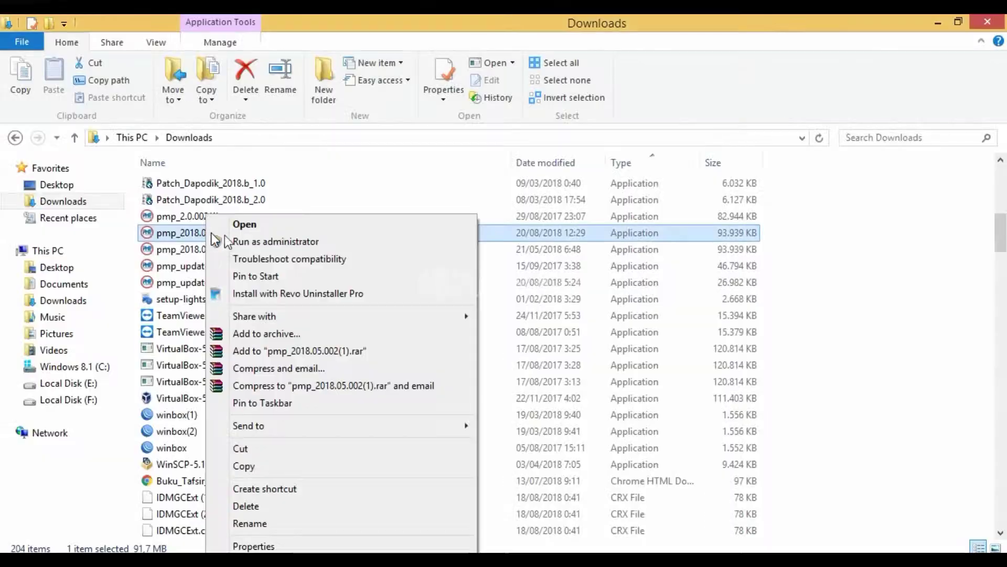
Install PMP 2018.05 as administrator, accepting the license and keeping the default install and Start Menu folders.
{"action": "left_click", "coordinate": [226, 242]}
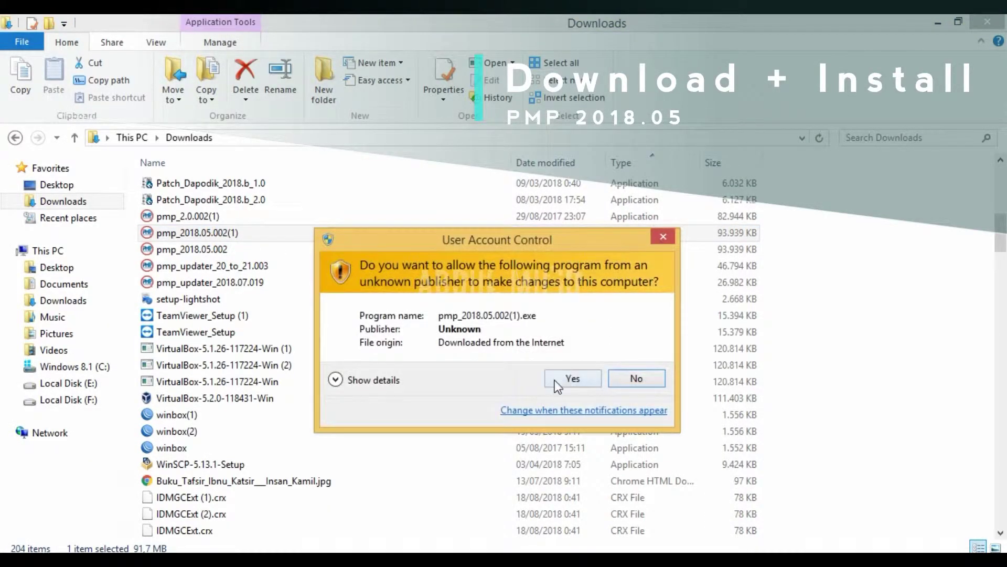
{"action": "left_click", "coordinate": [572, 378]}
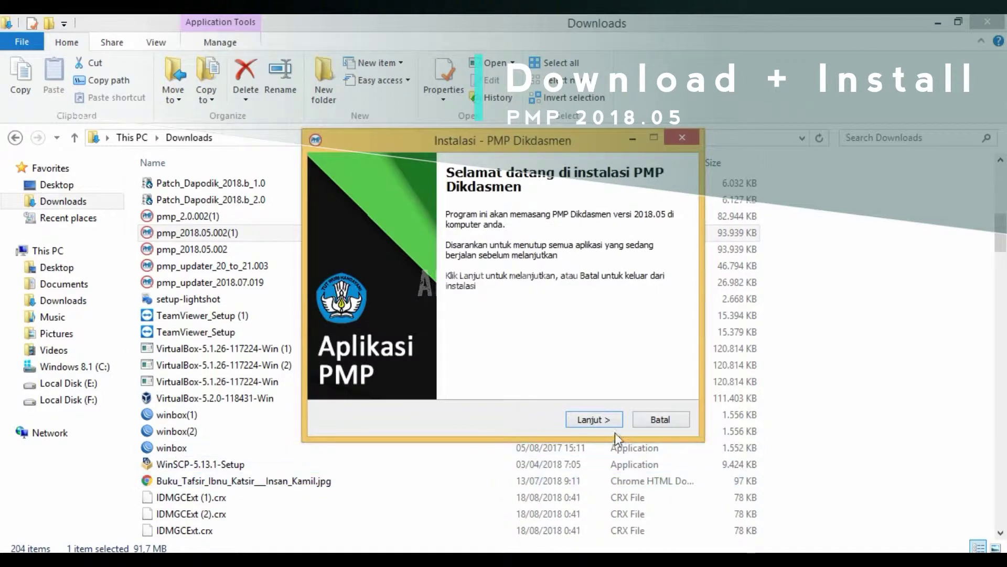
{"action": "left_click", "coordinate": [600, 422]}
{"action": "left_click", "coordinate": [408, 375]}
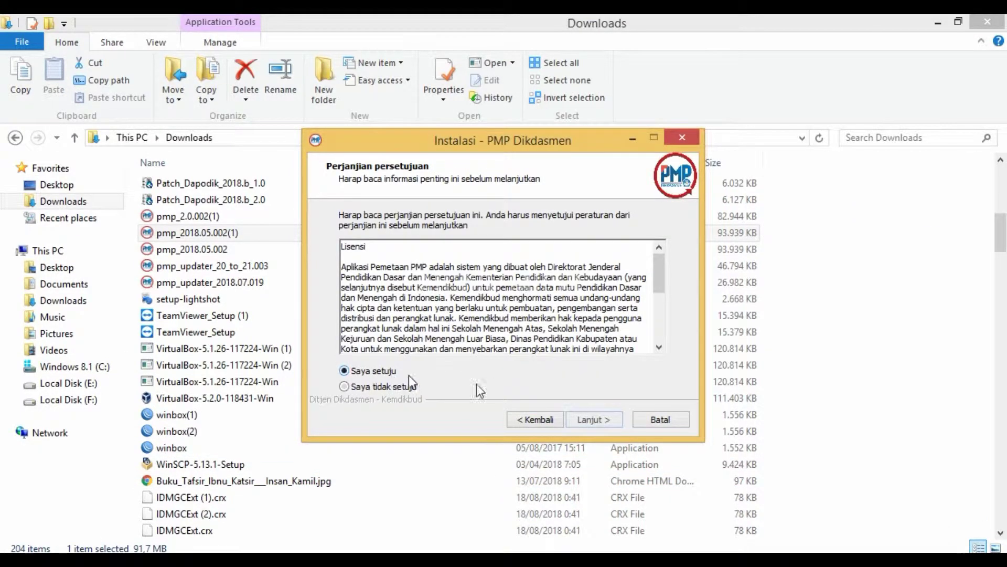
{"action": "left_click", "coordinate": [586, 418]}
{"action": "left_click", "coordinate": [584, 415]}
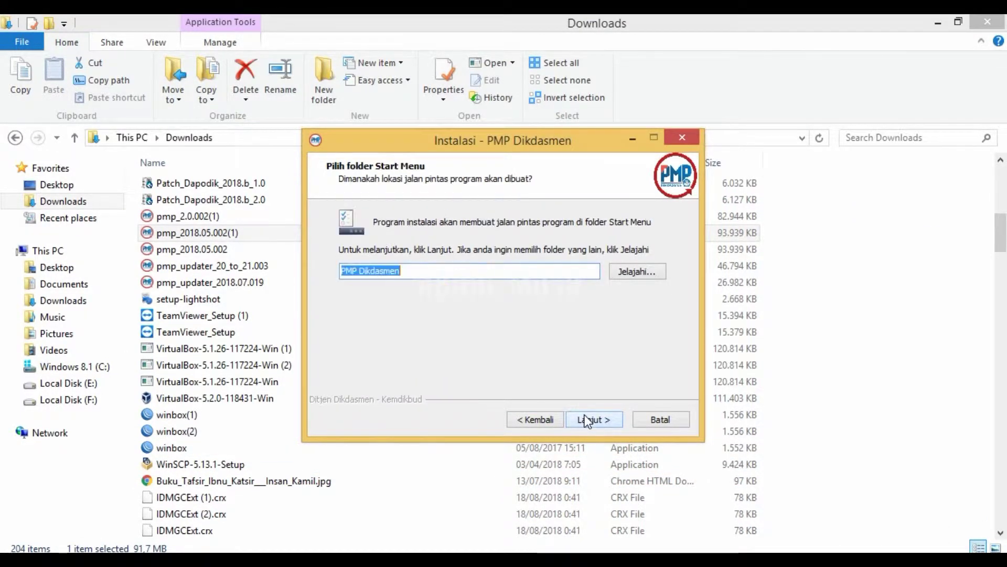
{"action": "left_click", "coordinate": [584, 416]}
{"action": "left_click", "coordinate": [586, 417]}
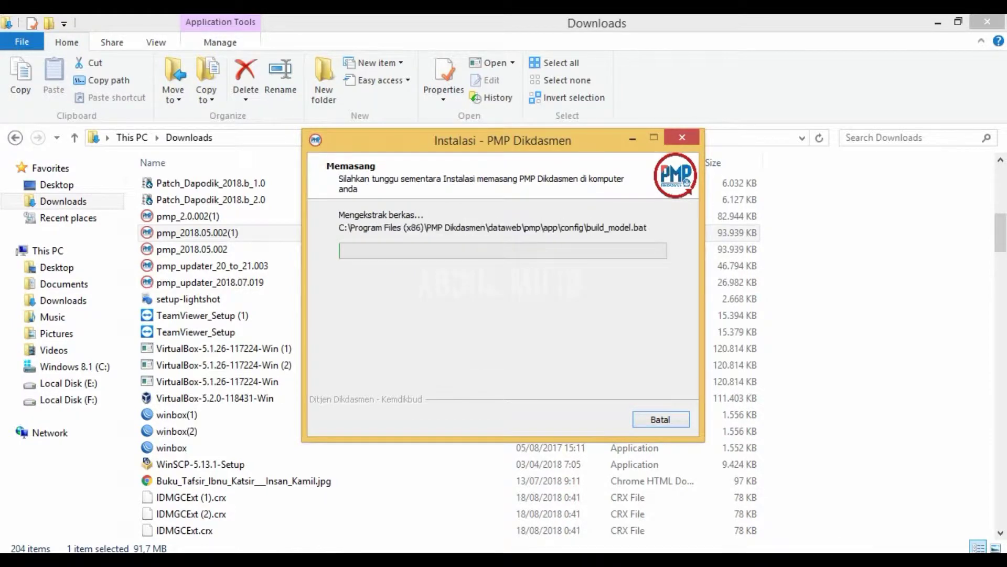
Synchronize the Windows clock with time.nist.gov through the Internet Time settings.
{"action": "right_click", "coordinate": [886, 559]}
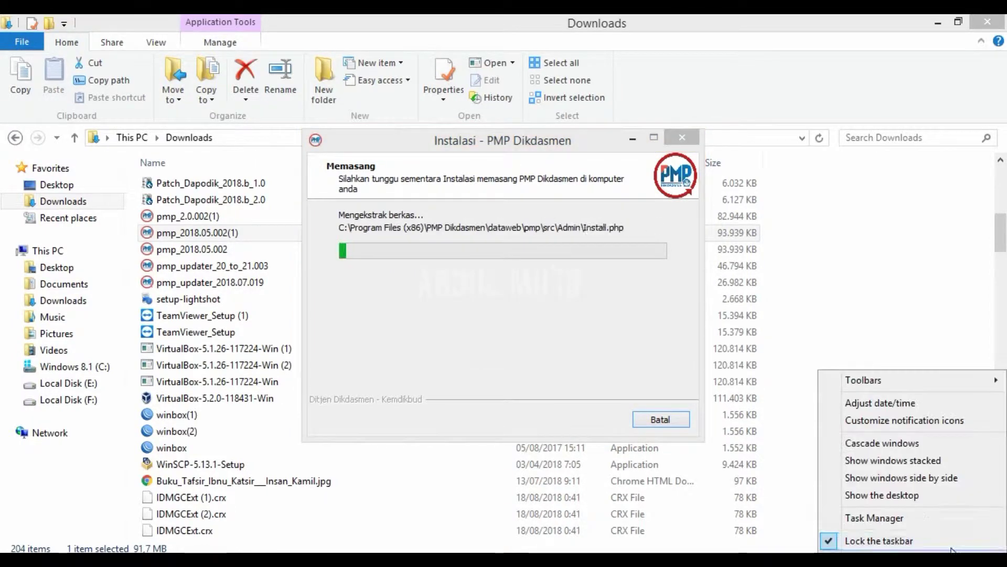
{"action": "left_click", "coordinate": [886, 404]}
{"action": "left_click", "coordinate": [243, 134]}
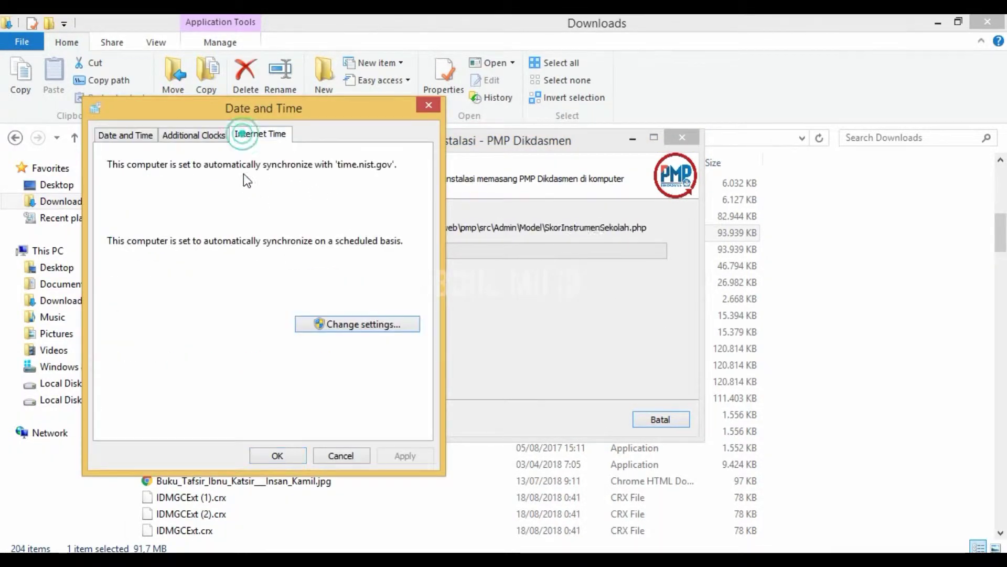
{"action": "left_click", "coordinate": [332, 317]}
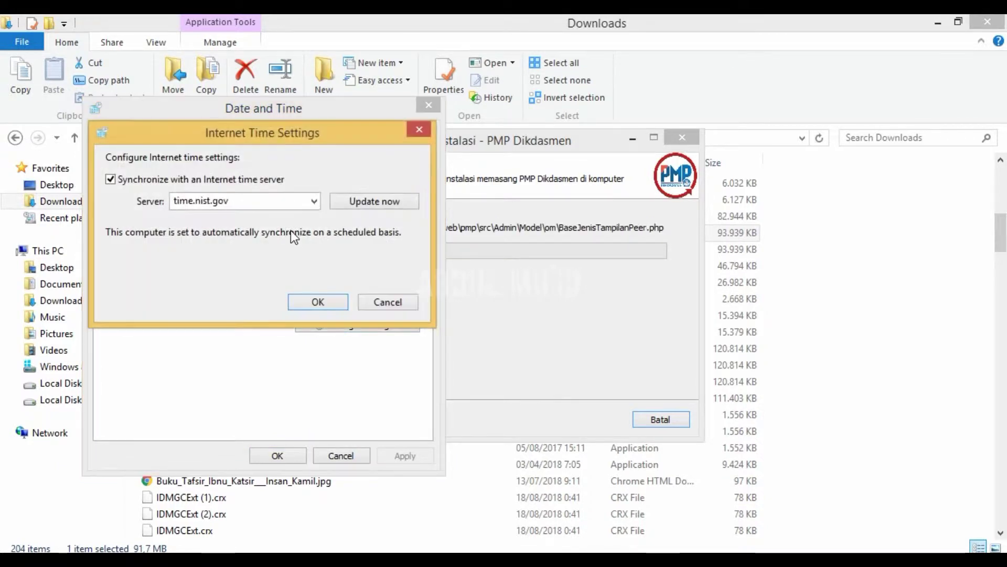
{"action": "left_click", "coordinate": [372, 202]}
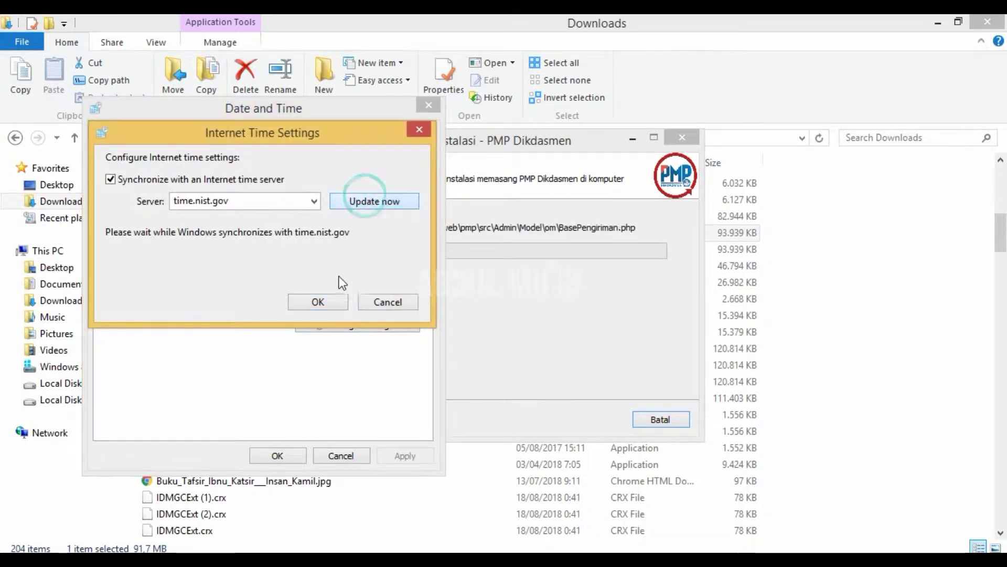
{"action": "left_click", "coordinate": [315, 305]}
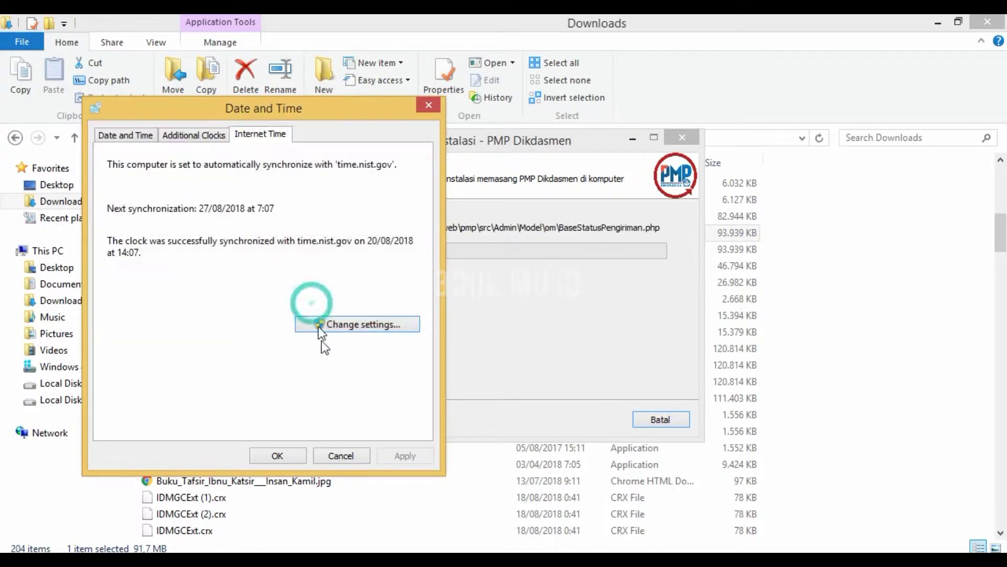
Close the Date and Time window and let PMP Dikdasmen finish installing.
{"action": "left_click", "coordinate": [290, 450]}
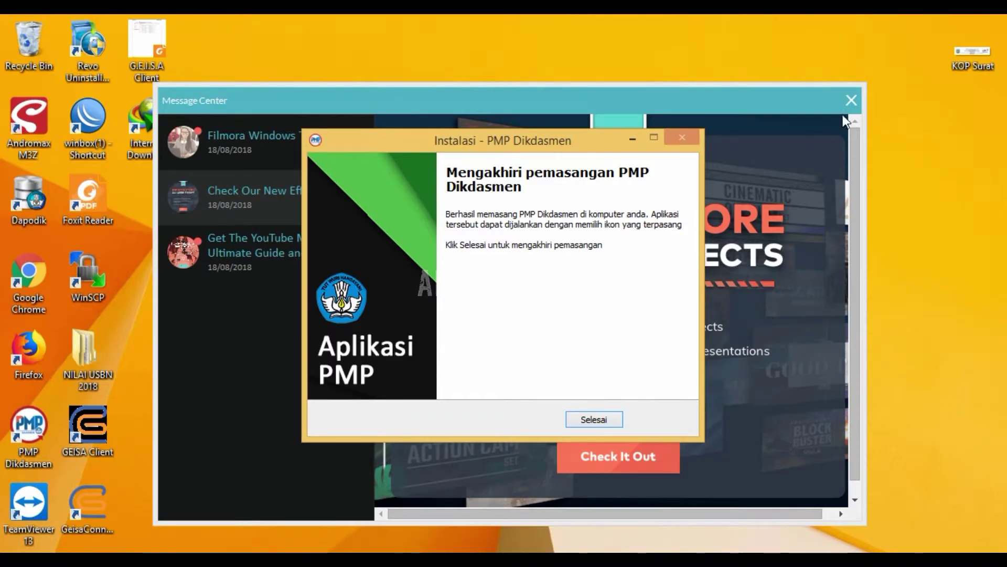
{"action": "key", "text": "Return"}
Close the finished installer and launch PMP Dikdasmen from its desktop shortcut.
{"action": "left_click", "coordinate": [852, 99]}
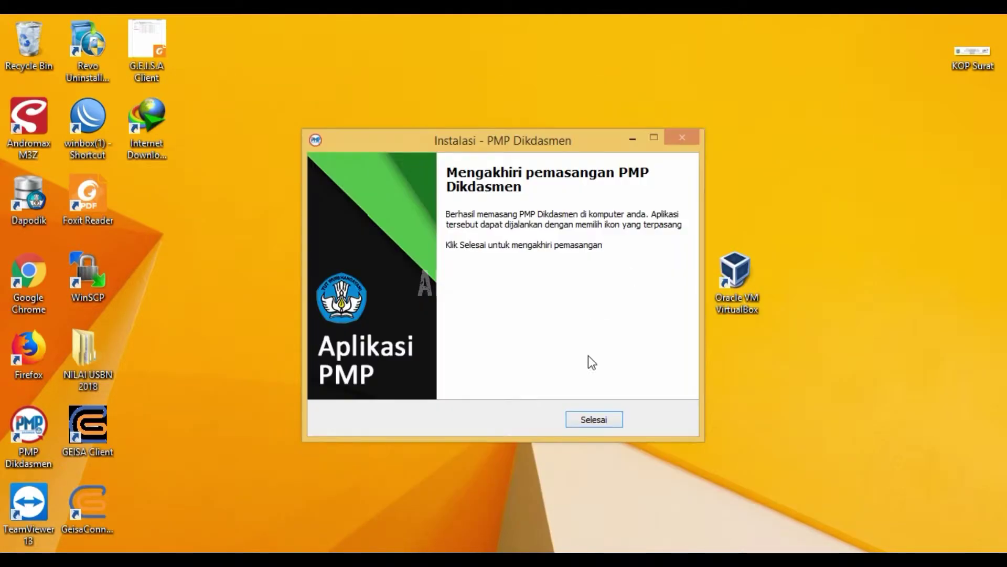
{"action": "left_click", "coordinate": [580, 414]}
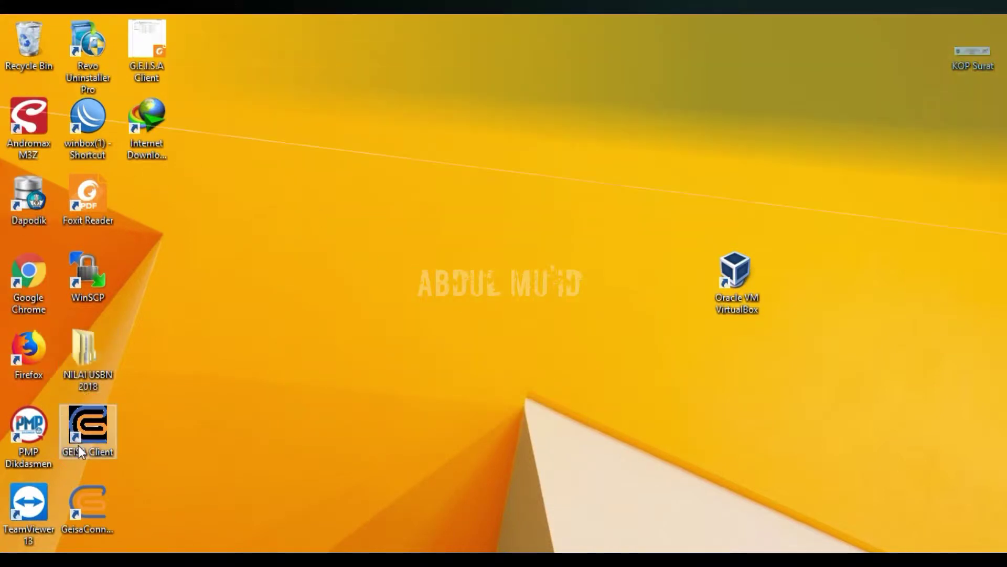
{"action": "left_click", "coordinate": [143, 293]}
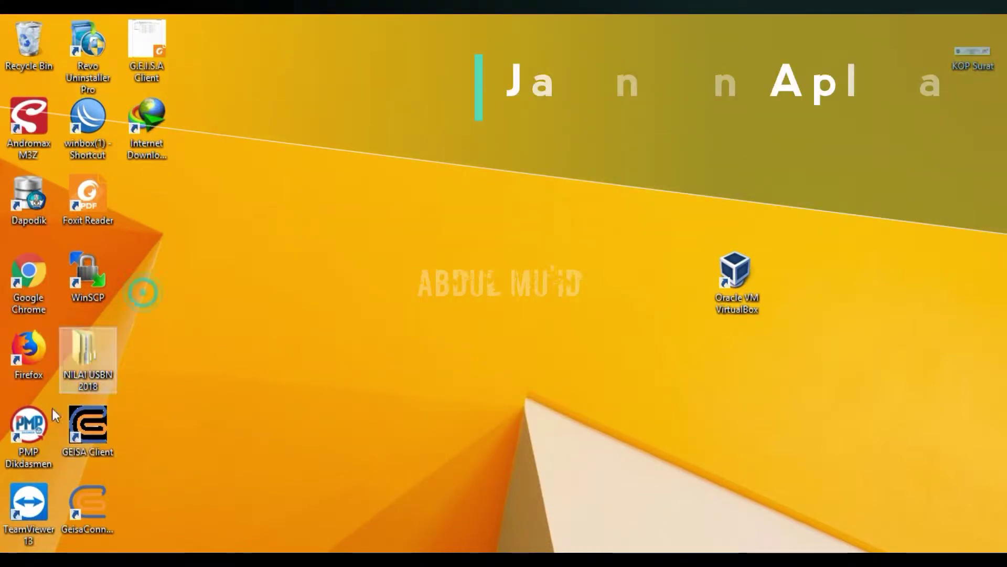
{"action": "double_click", "coordinate": [33, 436]}
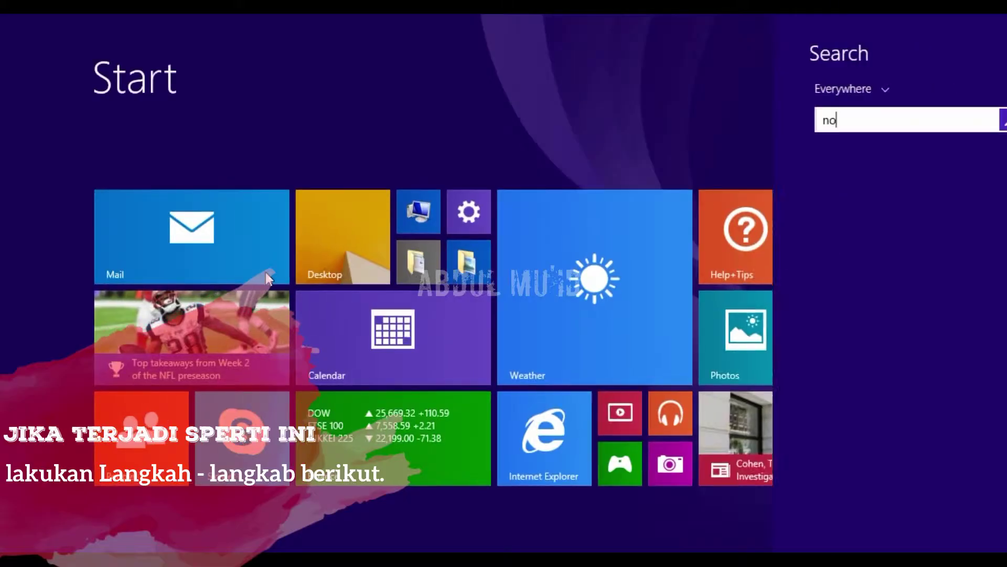
Find Notepad in Start search, run it as administrator, and move its window higher up.
{"action": "type", "text": "tepad"}
{"action": "key", "text": "Return"}
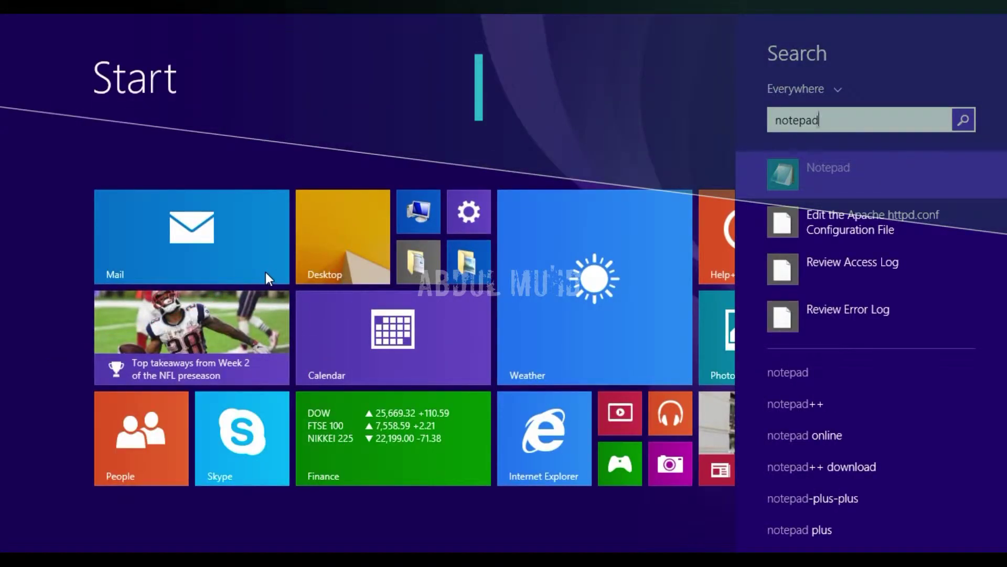
{"action": "right_click", "coordinate": [833, 179]}
{"action": "left_click", "coordinate": [823, 298]}
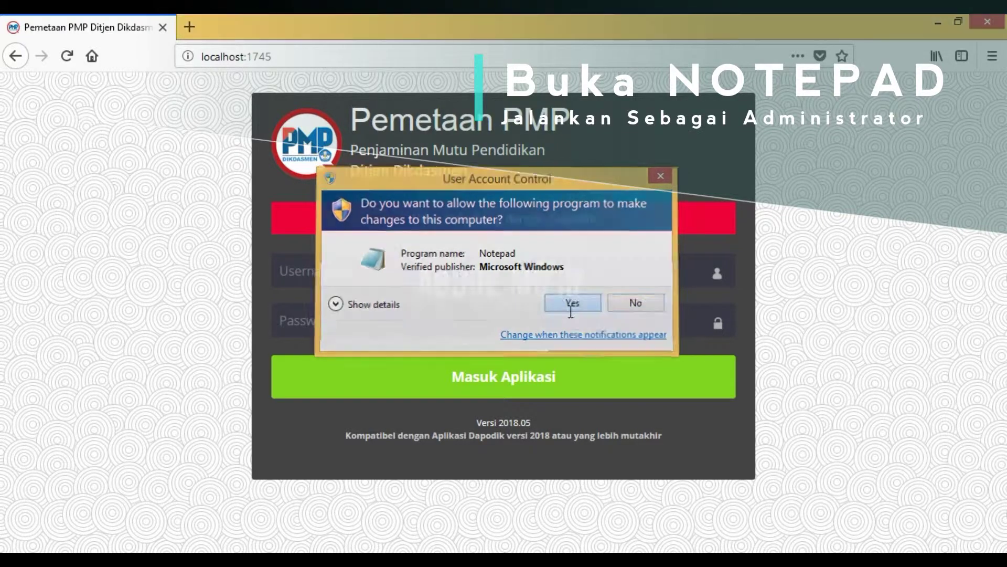
{"action": "left_click", "coordinate": [571, 305]}
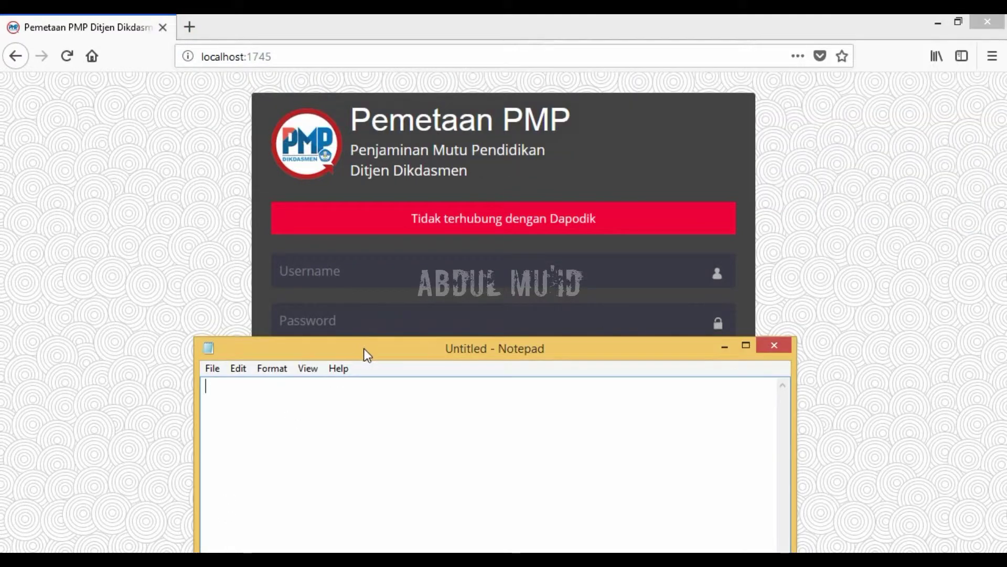
{"action": "left_click_drag", "start_coordinate": [364, 349], "coordinate": [299, 93]}
In Notepad's Open dialog, browse to Program Files (x86)\PMP Dikdasmen\dataweb\pmp\app\config.
{"action": "left_click", "coordinate": [152, 117]}
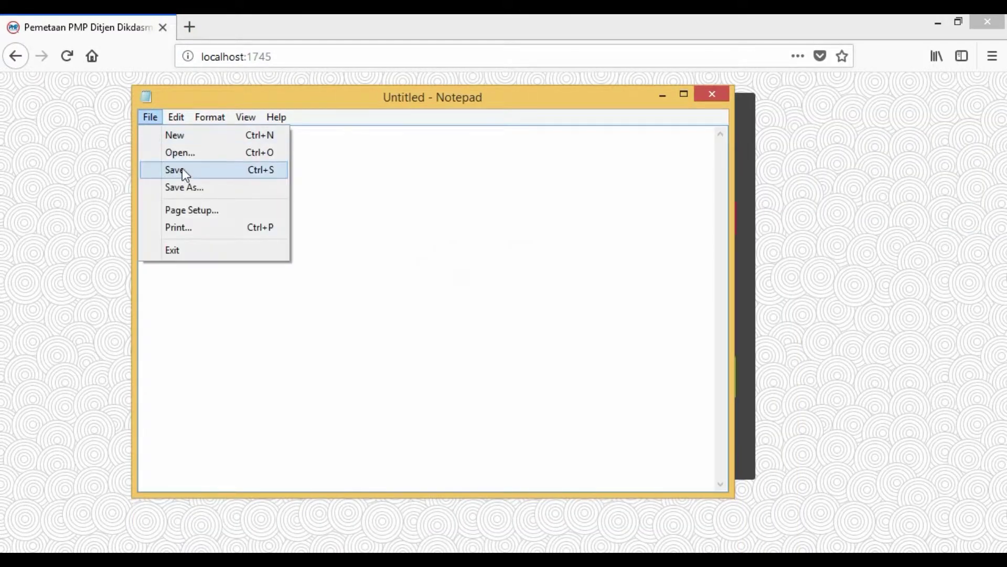
{"action": "left_click", "coordinate": [183, 152]}
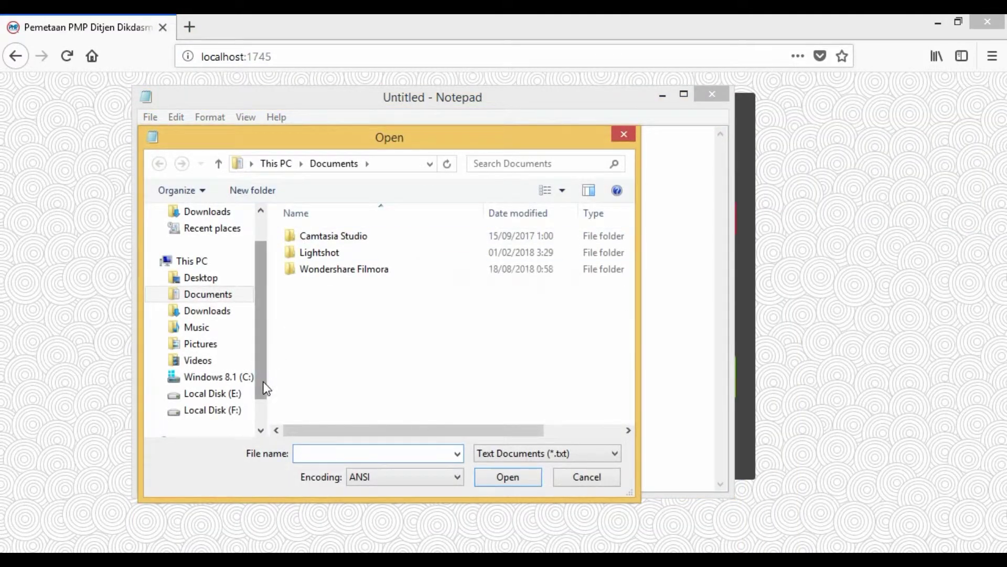
{"action": "left_click", "coordinate": [240, 378]}
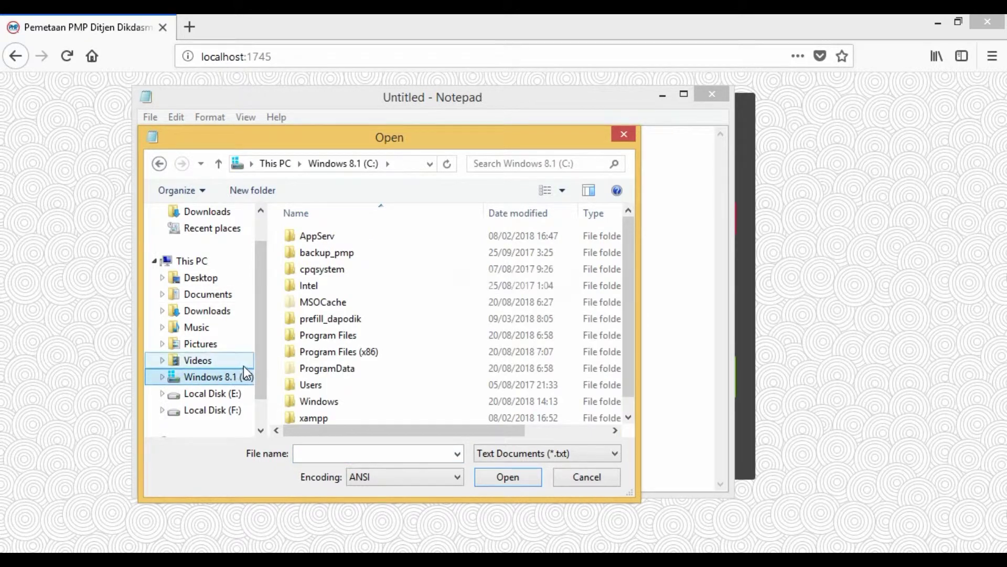
{"action": "double_click", "coordinate": [332, 351]}
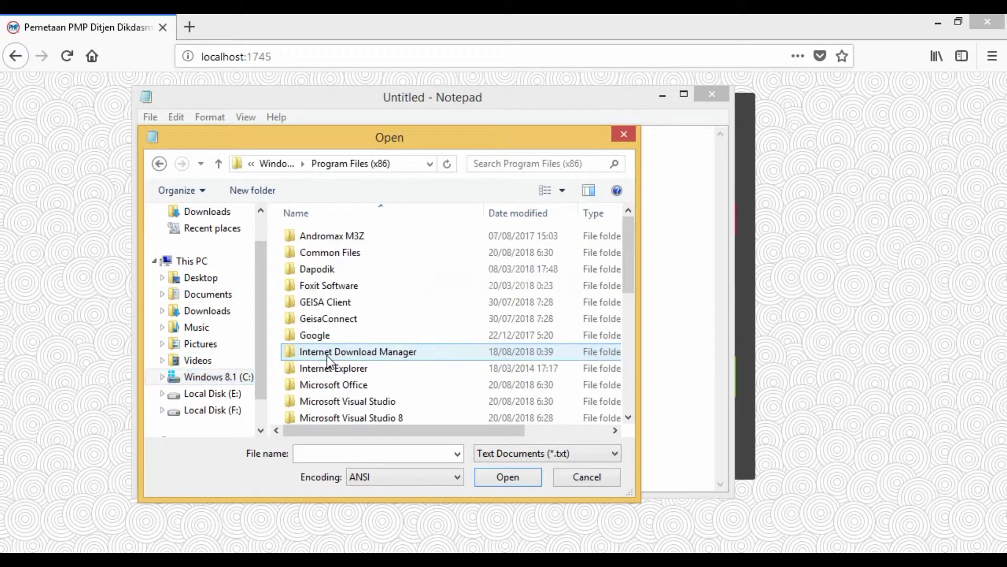
{"action": "key", "text": "p"}
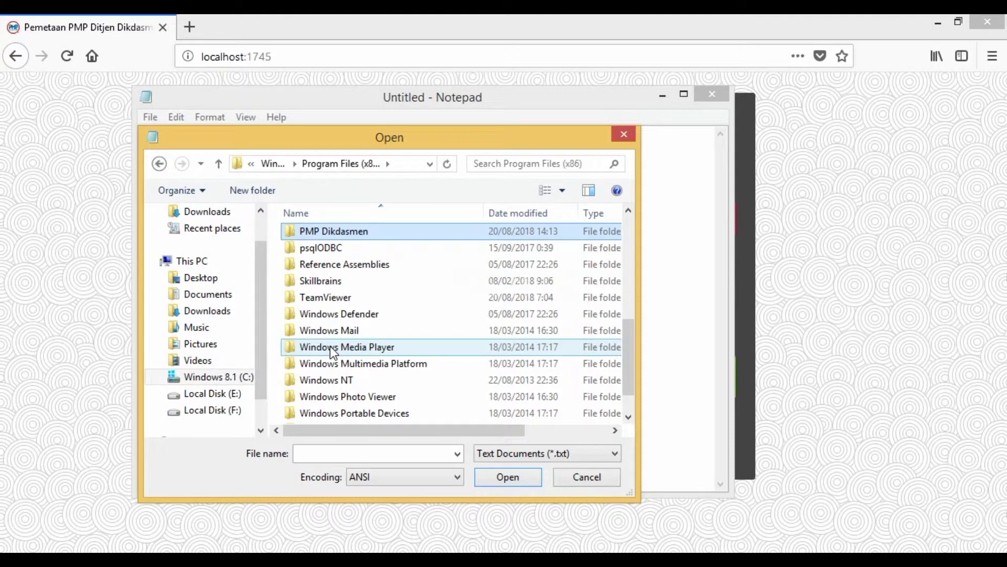
{"action": "key", "text": "Return"}
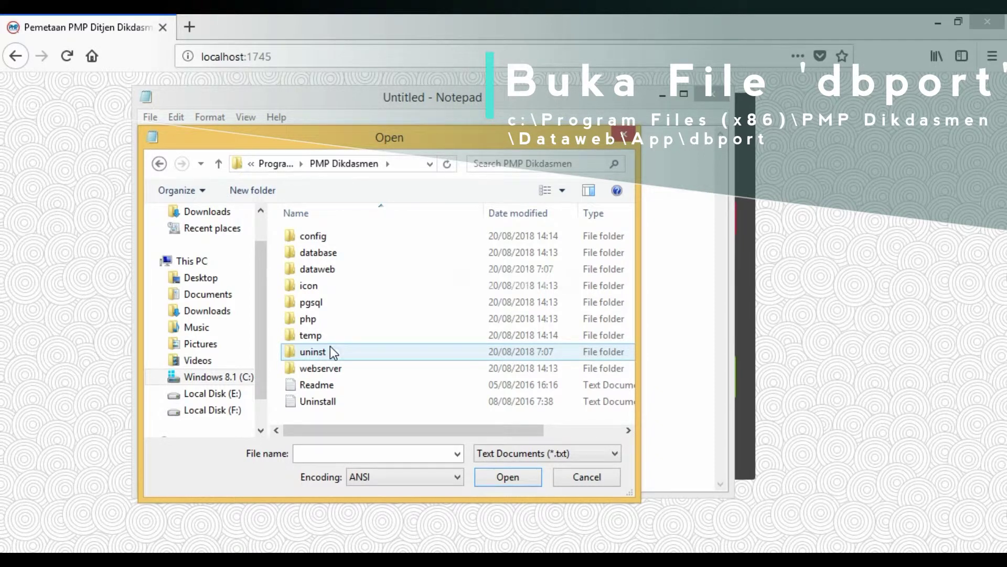
{"action": "double_click", "coordinate": [323, 268]}
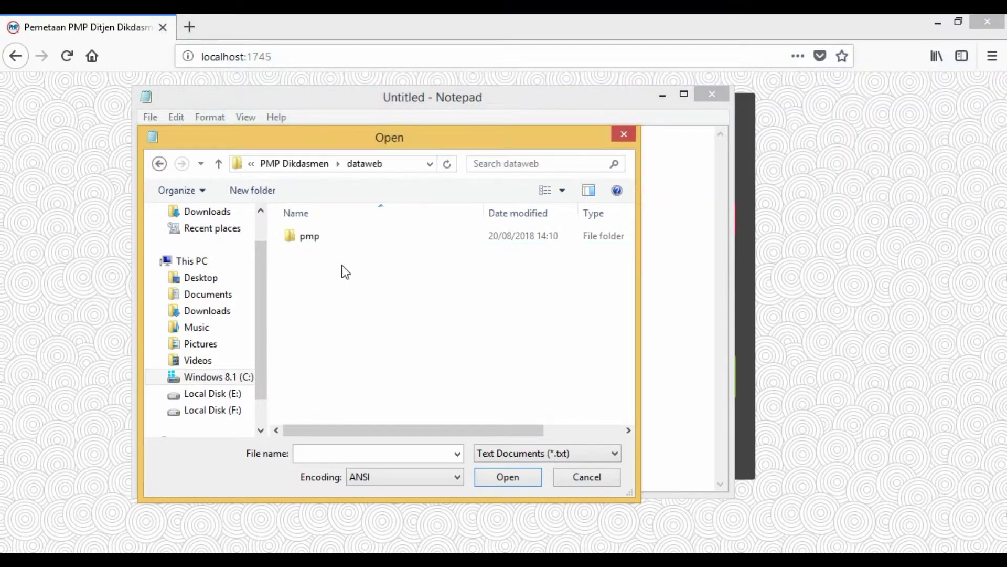
{"action": "double_click", "coordinate": [329, 238]}
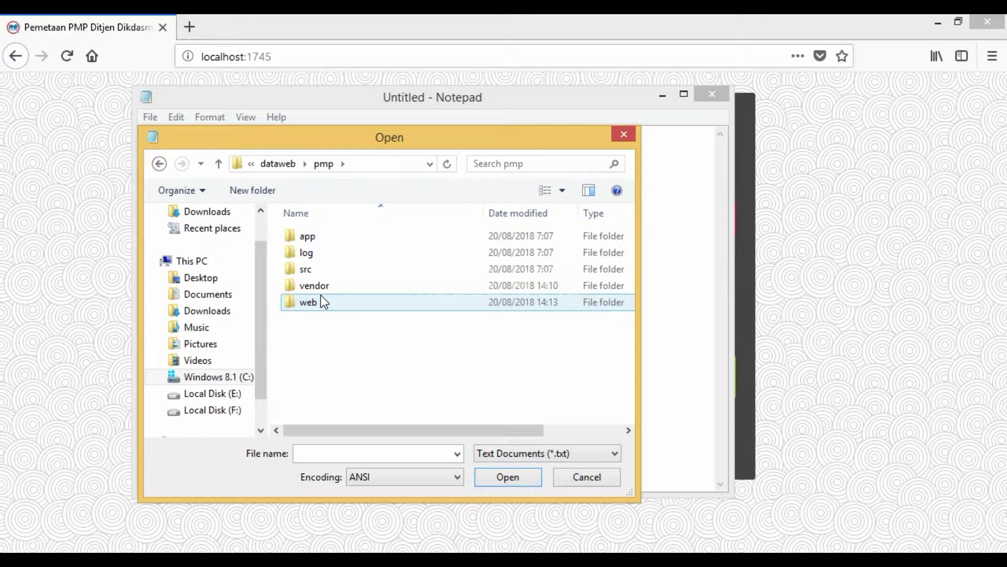
{"action": "double_click", "coordinate": [317, 237]}
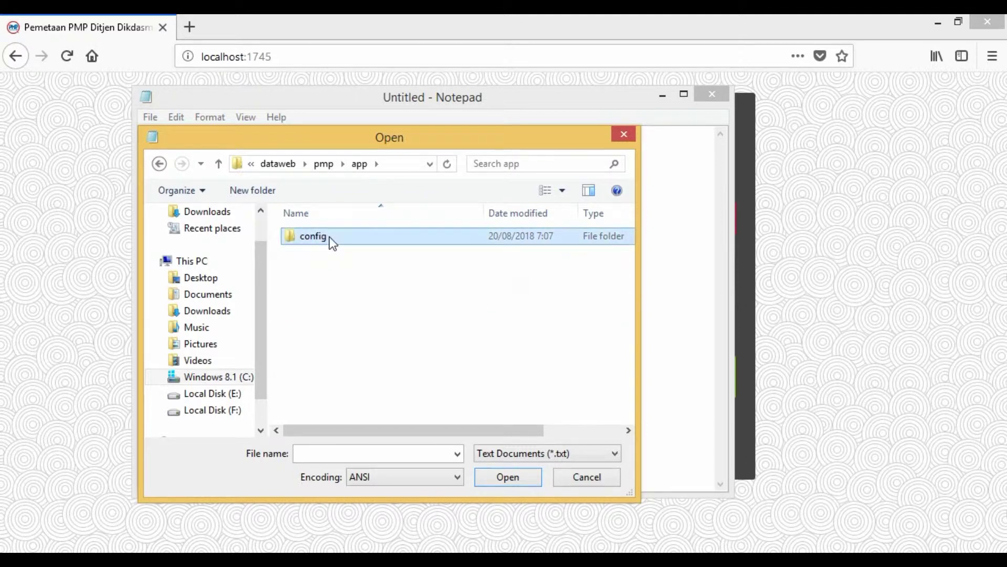
{"action": "double_click", "coordinate": [330, 237]}
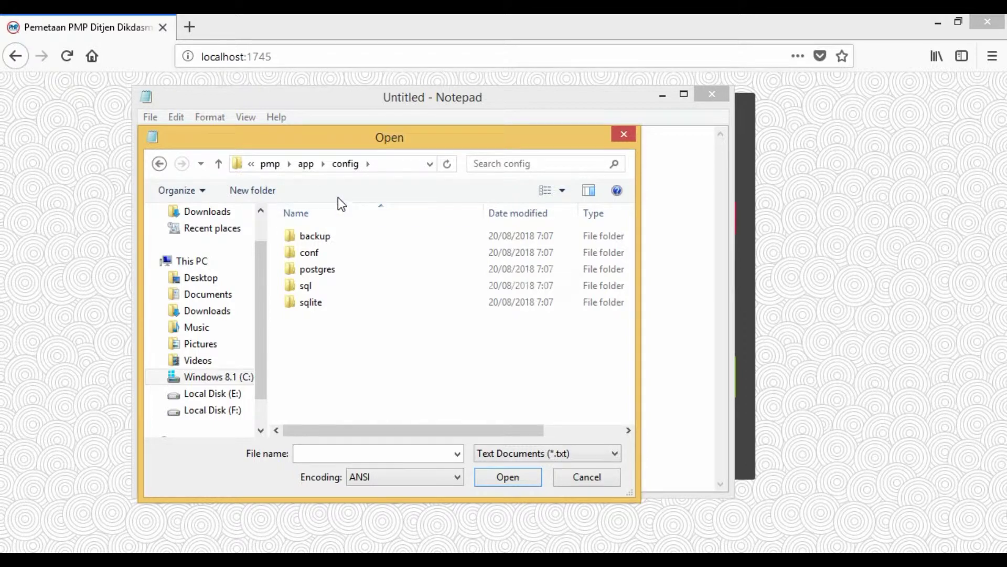
Go back to the app folder, list All Files, and open dbport.
{"action": "left_click", "coordinate": [308, 164]}
{"action": "left_click", "coordinate": [528, 452]}
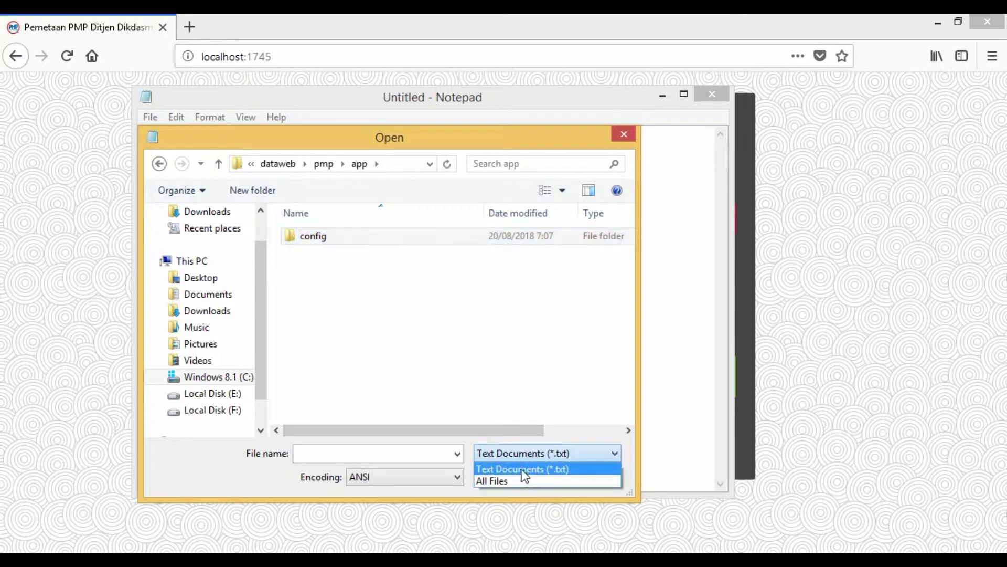
{"action": "left_click", "coordinate": [514, 479]}
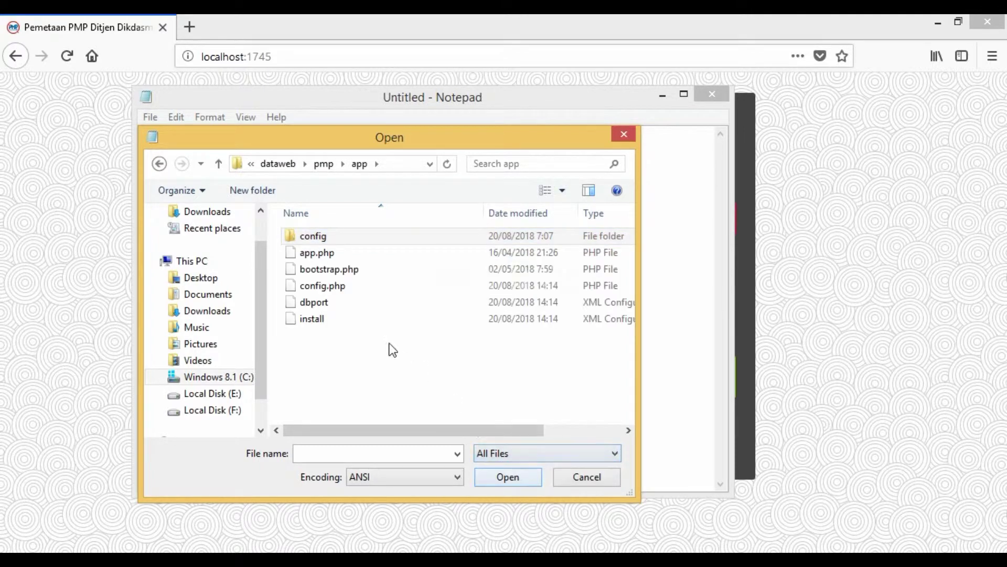
{"action": "double_click", "coordinate": [336, 302]}
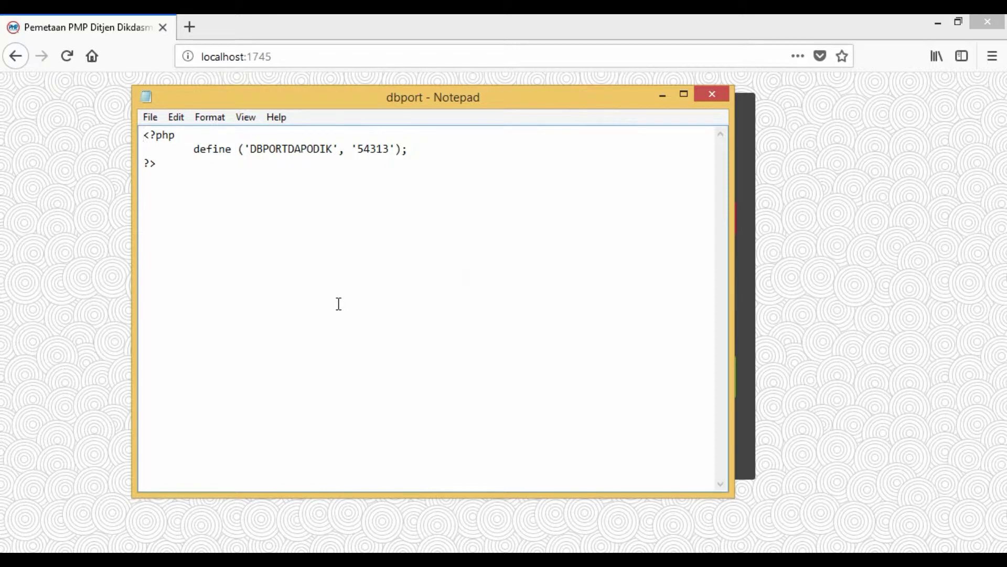
Change the DBPORTDAPODIK port in dbport from 54313 to 54532.
{"action": "left_click", "coordinate": [389, 149]}
{"action": "key", "text": "BackSpace"}
{"action": "key", "text": "BackSpace"}
{"action": "key", "text": "BackSpace"}
{"action": "type", "text": "532"}
Reload the PMP login page, log in with the school operator account, and confirm no update exists.
{"action": "left_click", "coordinate": [823, 165]}
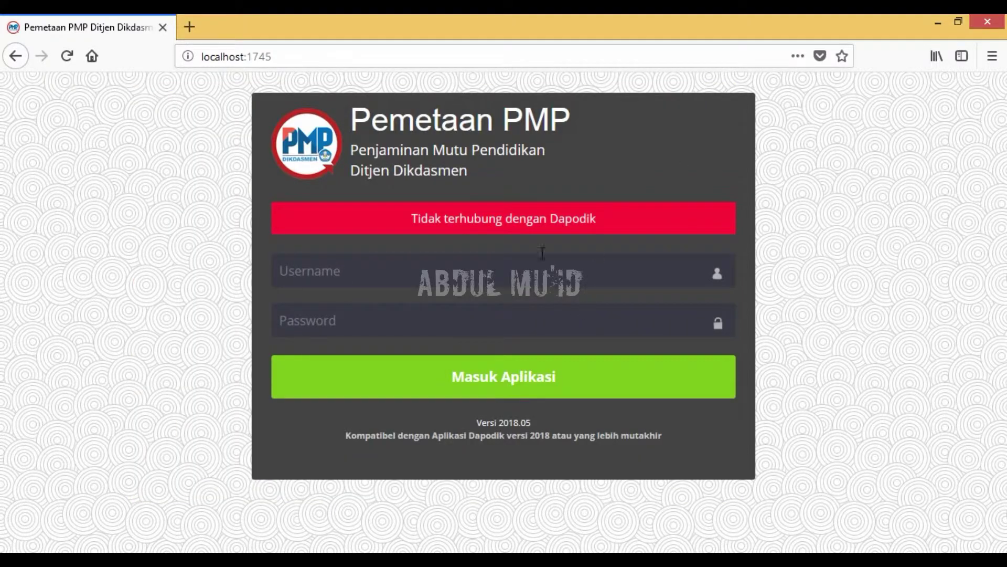
{"action": "left_click", "coordinate": [71, 55]}
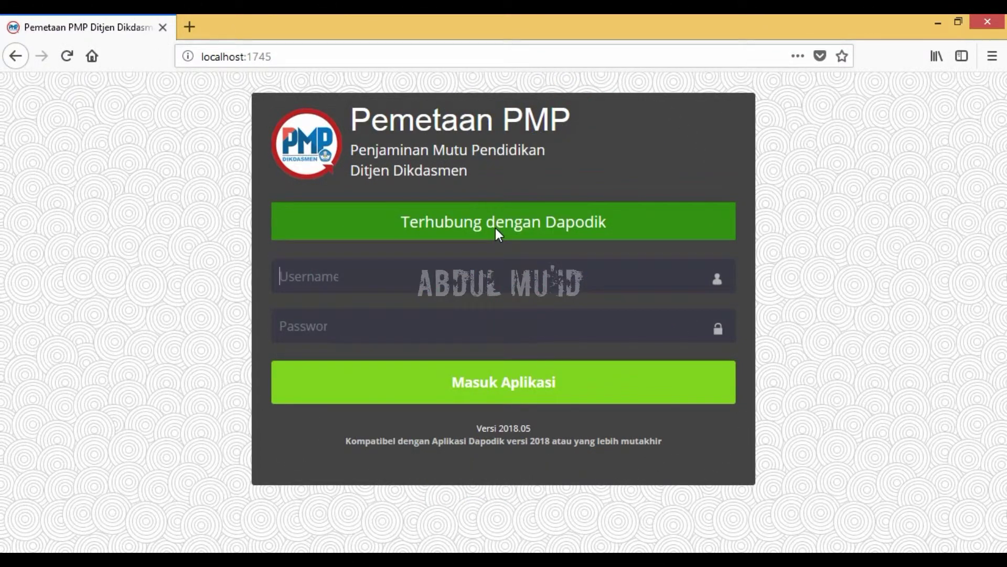
{"action": "type", "text": "smkn1_bw"}
{"action": "key", "text": "ctrl+a"}
{"action": "key", "text": "Tab"}
{"action": "type", "text": "•••••••"}
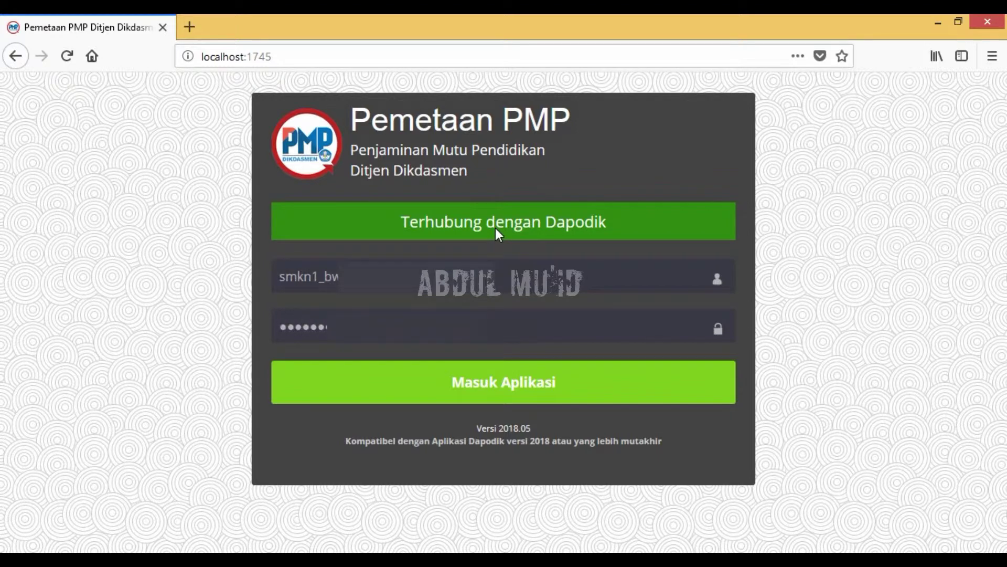
{"action": "key", "text": "Return"}
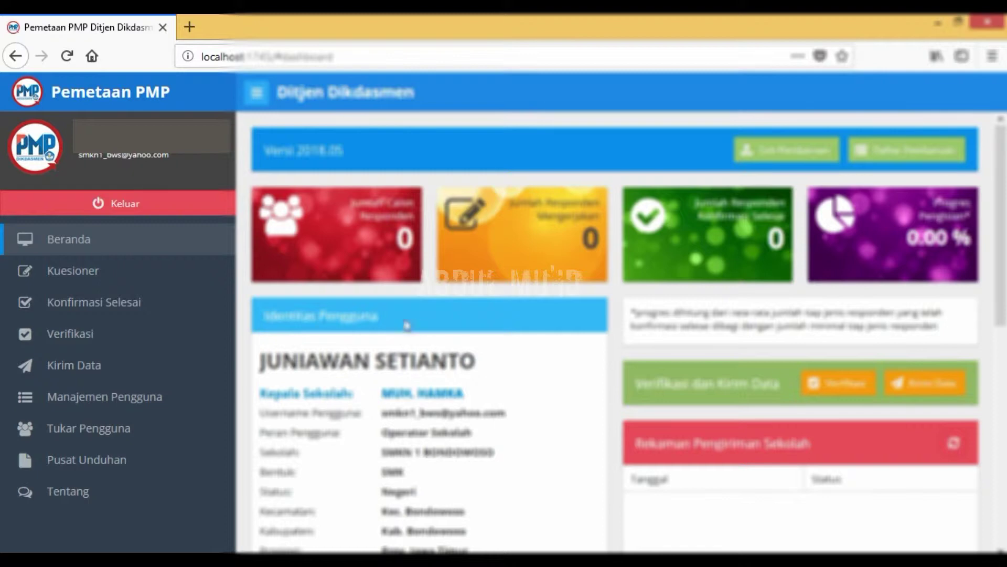
{"action": "left_click", "coordinate": [756, 152]}
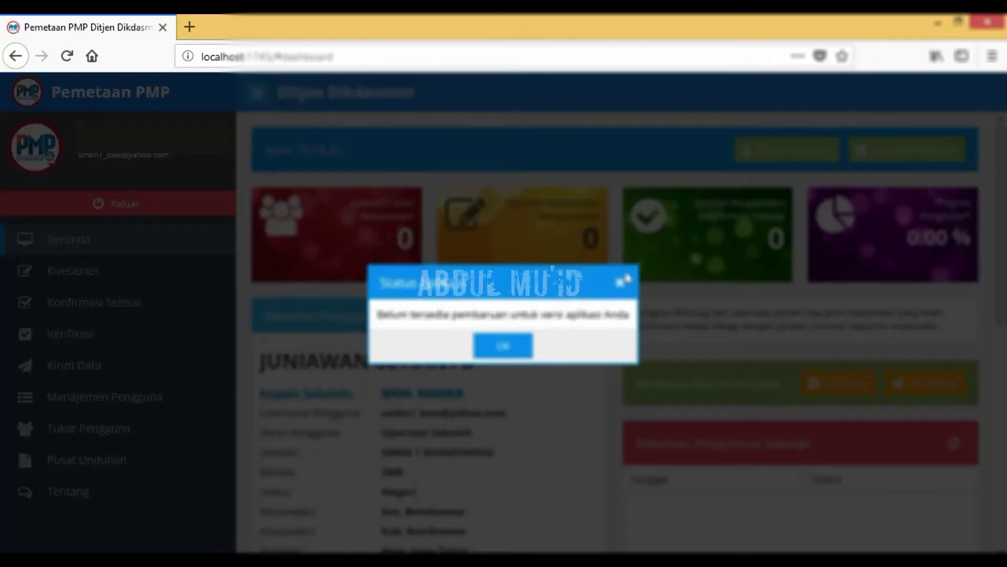
{"action": "left_click", "coordinate": [511, 344]}
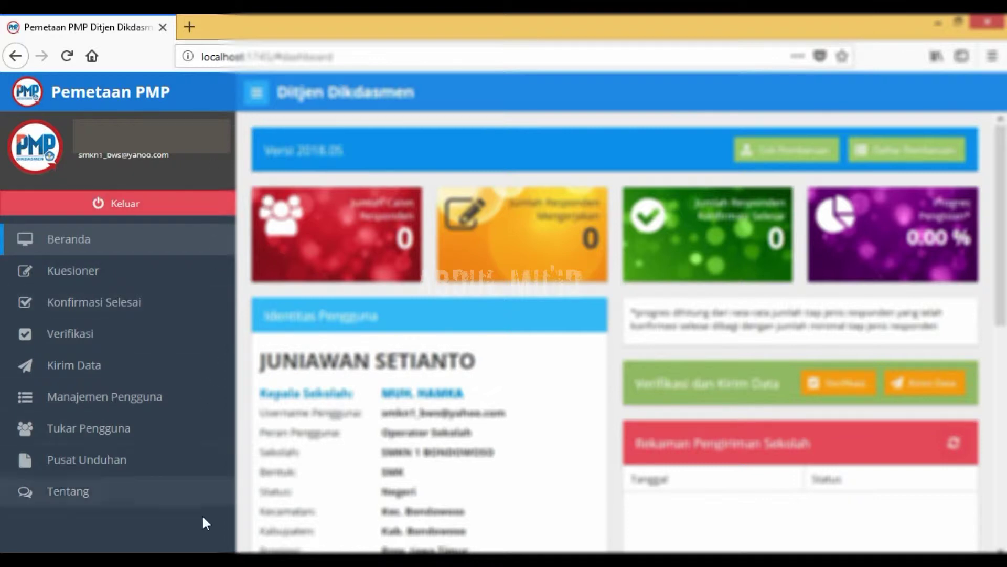
In a new Firefox tab, search 'pmp' and open the PMP Dikdasmen site.
{"action": "left_click", "coordinate": [190, 19]}
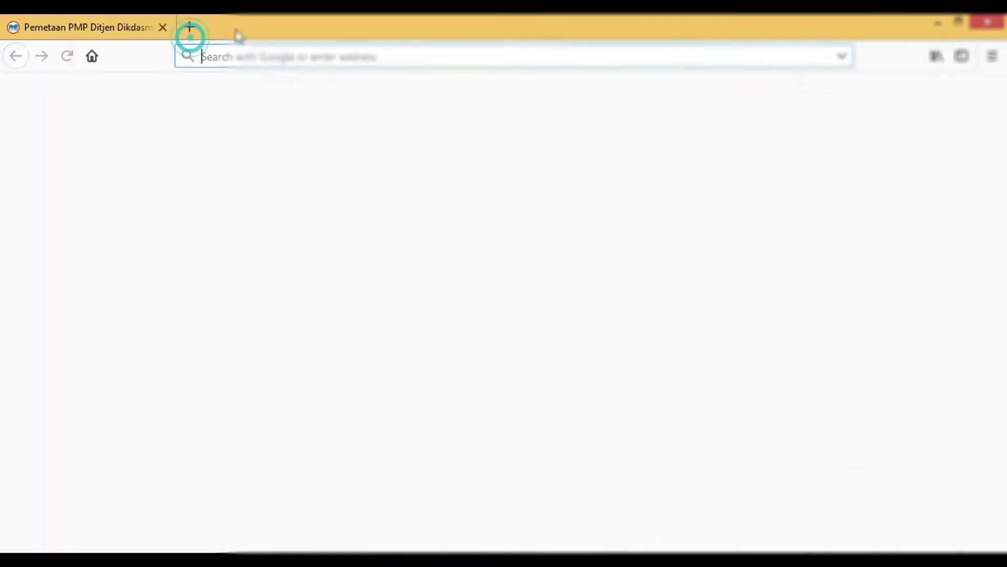
{"action": "type", "text": "pmp"}
{"action": "key", "text": "Return"}
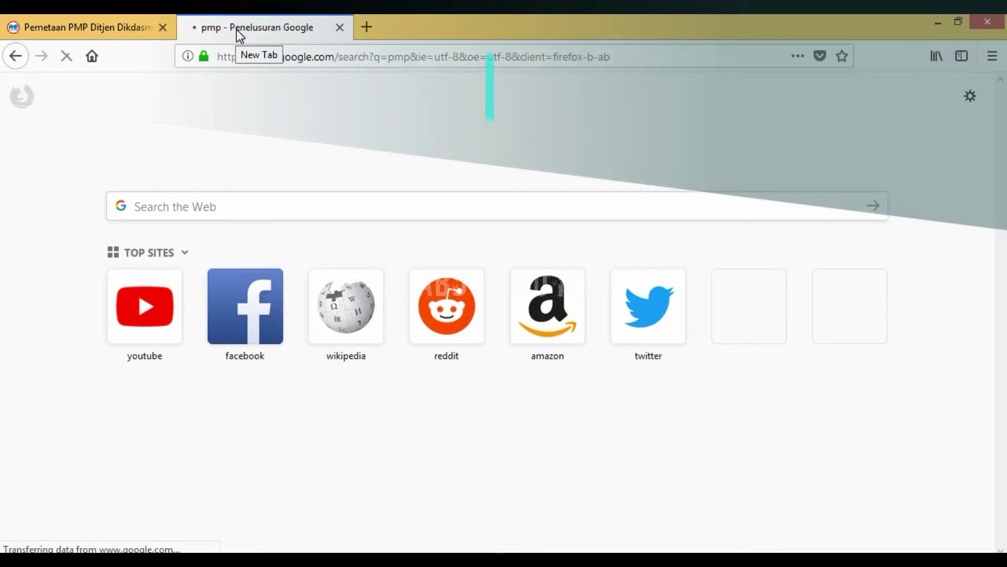
{"action": "left_click", "coordinate": [250, 219]}
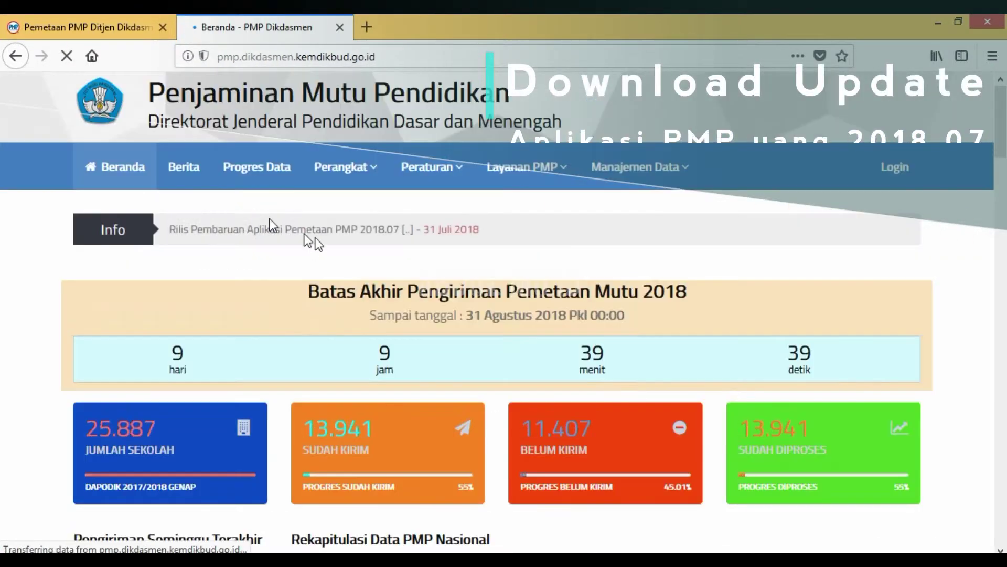
Go to Perangkat > Aplikasi and download Updater PMP 2018.07 via Link 1.
{"action": "left_click", "coordinate": [442, 176]}
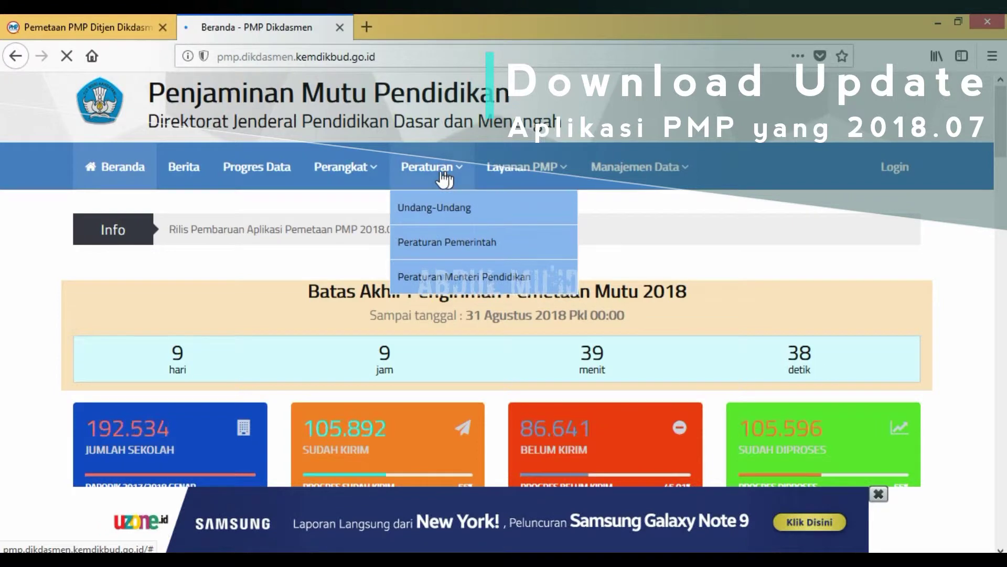
{"action": "left_click", "coordinate": [369, 171]}
{"action": "left_click", "coordinate": [357, 206]}
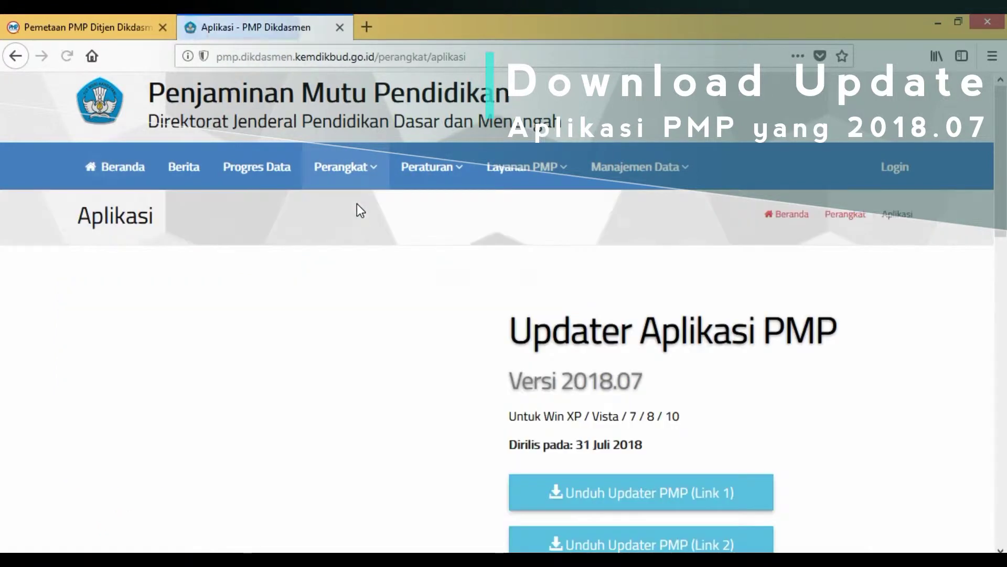
{"action": "scroll", "coordinate": [1002, 180], "scroll_direction": "down", "scroll_amount": 3}
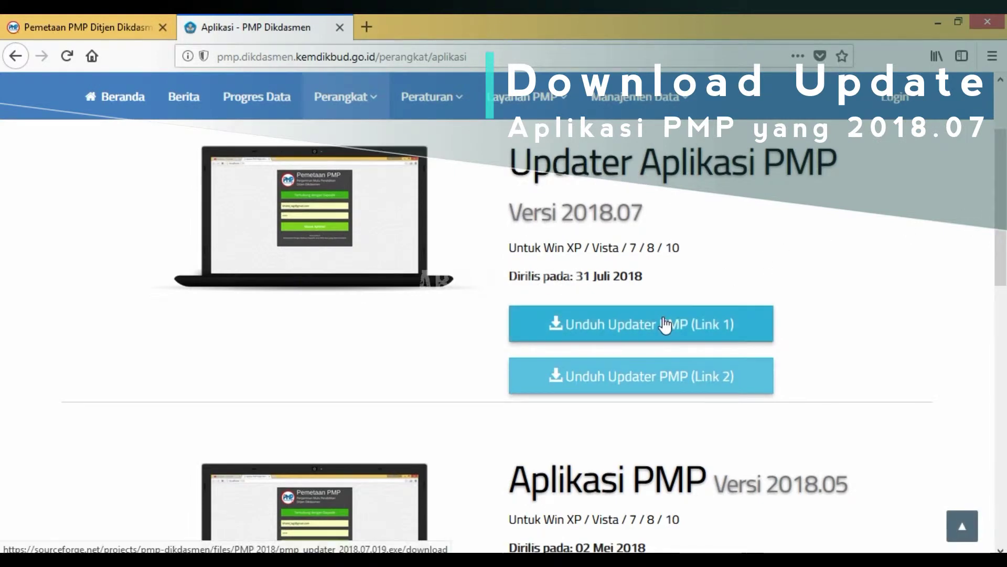
{"action": "left_click", "coordinate": [665, 324]}
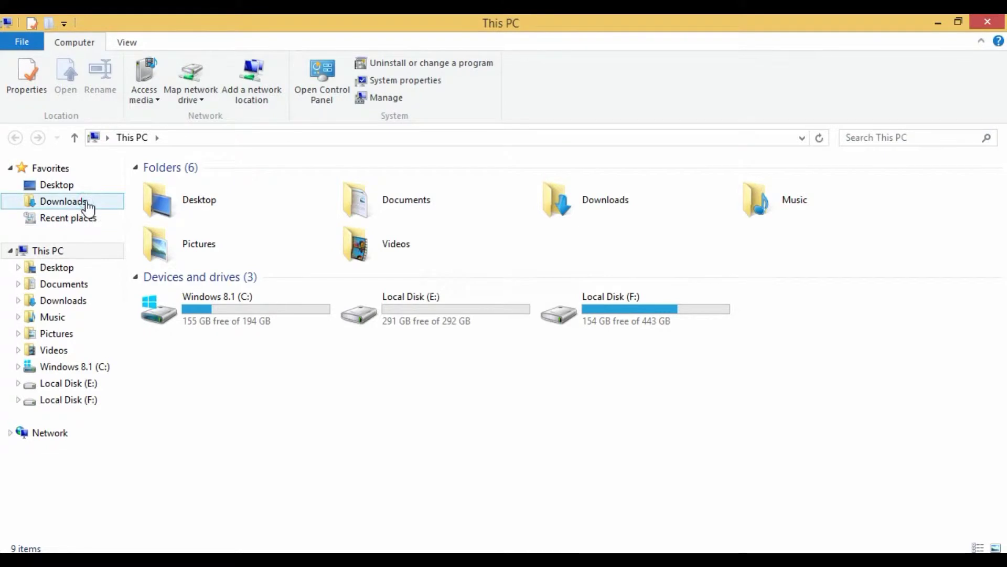
Sort the Downloads folder by date modified and select pmp_updater_2018.07.019.
{"action": "left_click", "coordinate": [84, 203]}
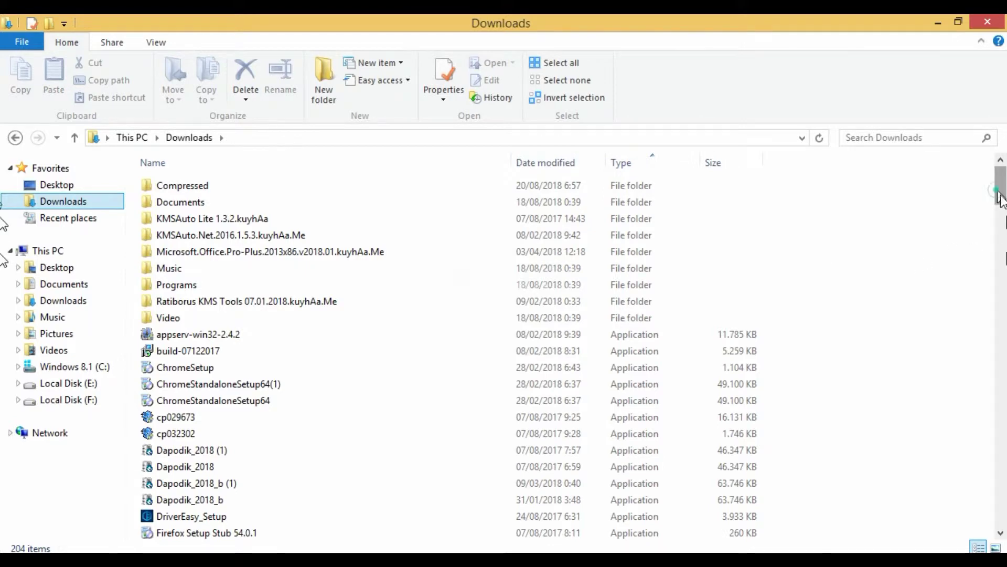
{"action": "left_click_drag", "start_coordinate": [1000, 200], "coordinate": [1000, 517]}
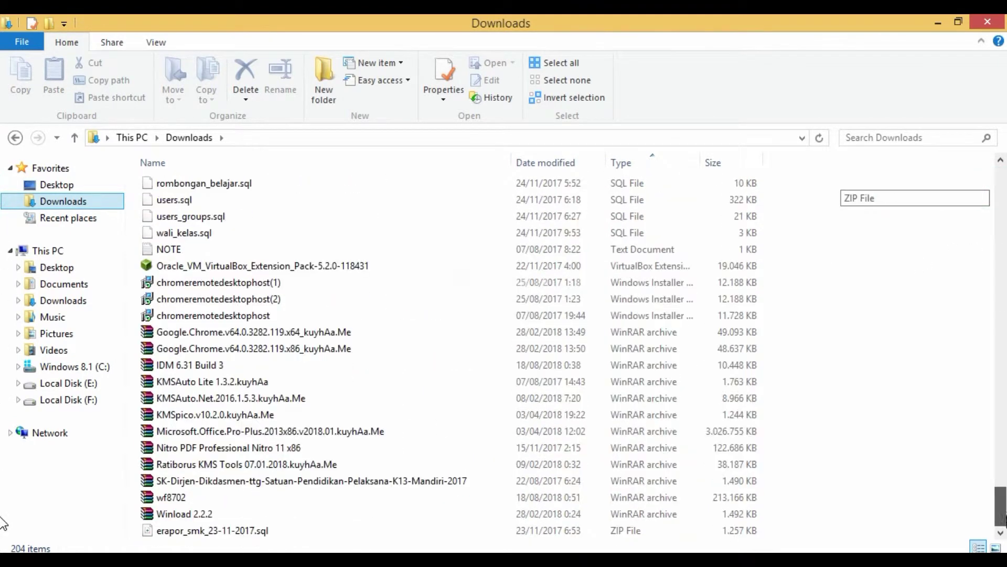
{"action": "left_click", "coordinate": [385, 333]}
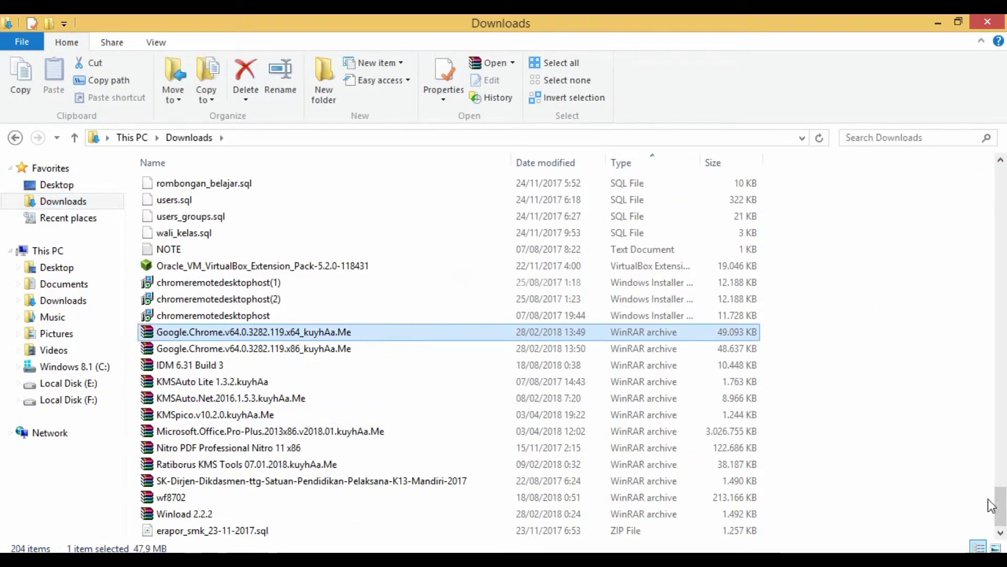
{"action": "scroll", "coordinate": [992, 505], "scroll_direction": "up", "scroll_amount": 20}
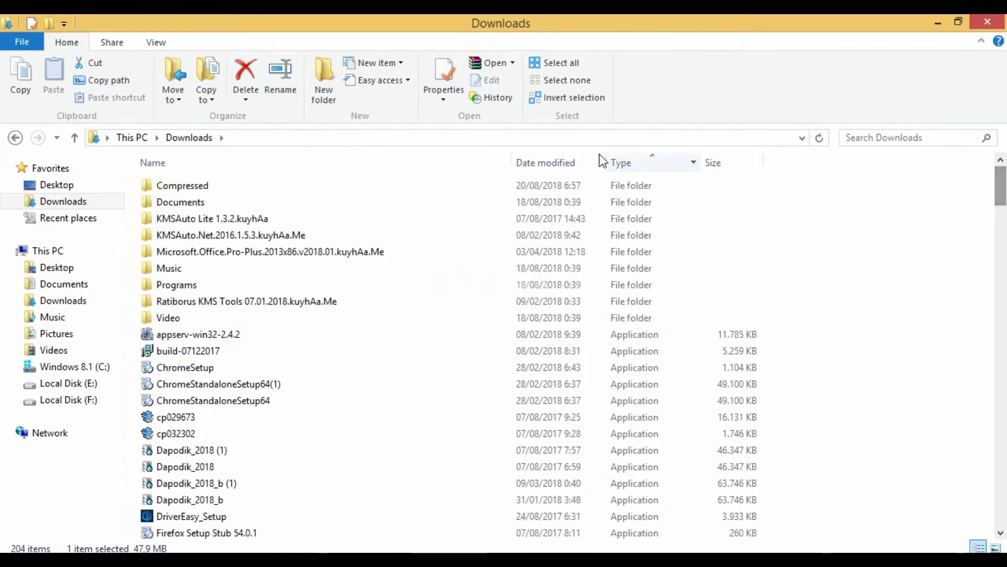
{"action": "left_click", "coordinate": [557, 159]}
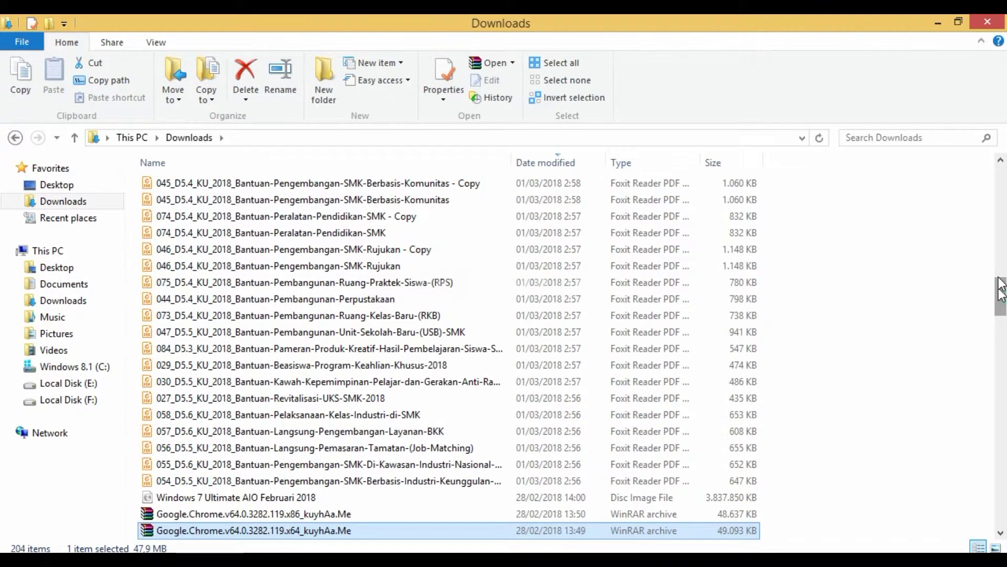
{"action": "left_click_drag", "start_coordinate": [1001, 288], "coordinate": [991, 184]}
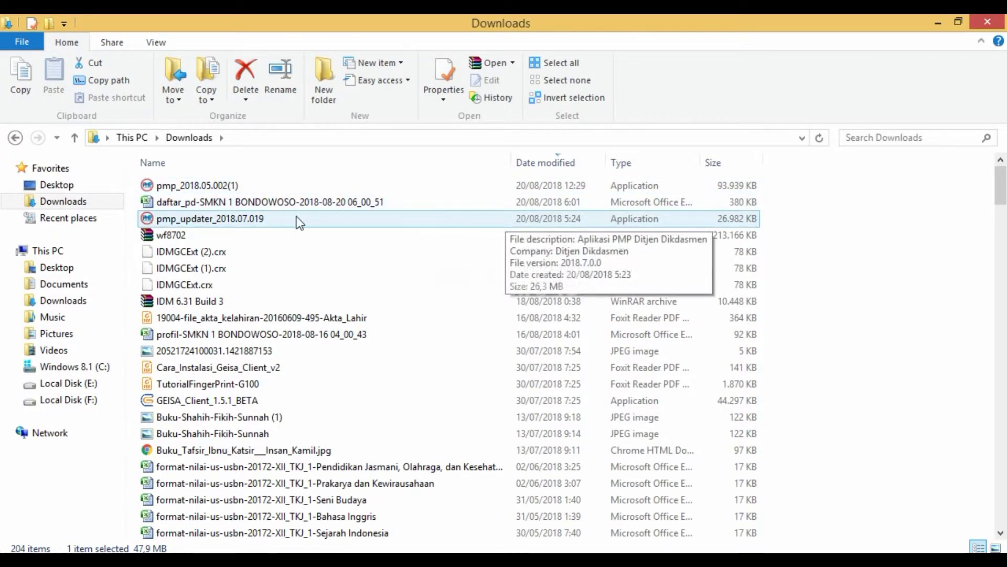
{"action": "left_click", "coordinate": [248, 226]}
Run the PMP updater as administrator and close the browser with all its tabs.
{"action": "right_click", "coordinate": [250, 229]}
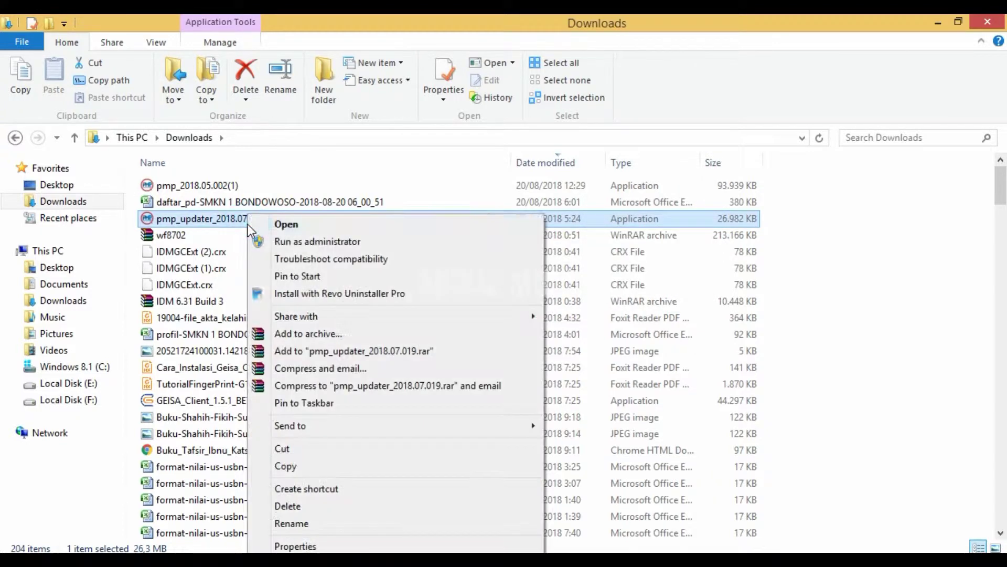
{"action": "left_click", "coordinate": [272, 238]}
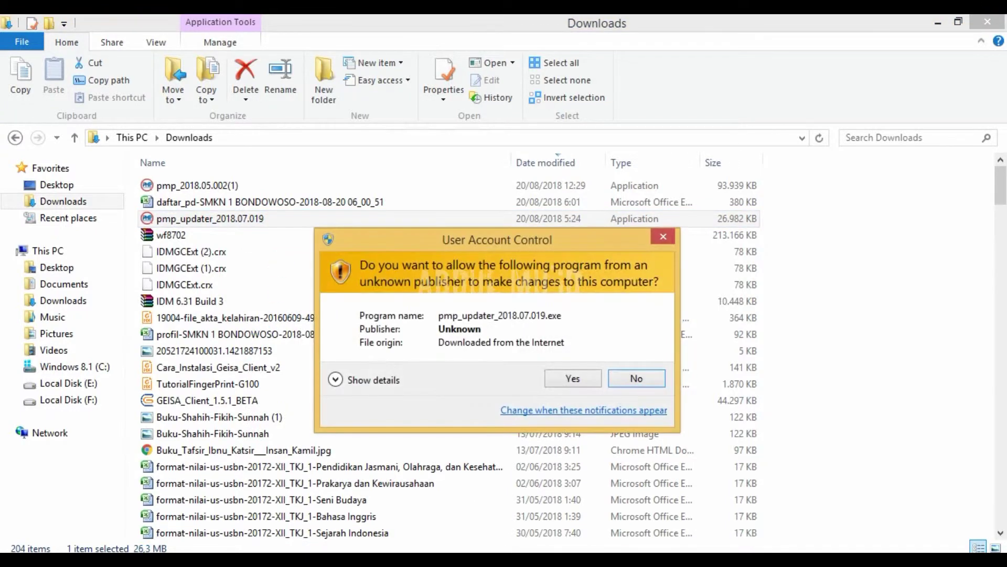
{"action": "left_click", "coordinate": [572, 379]}
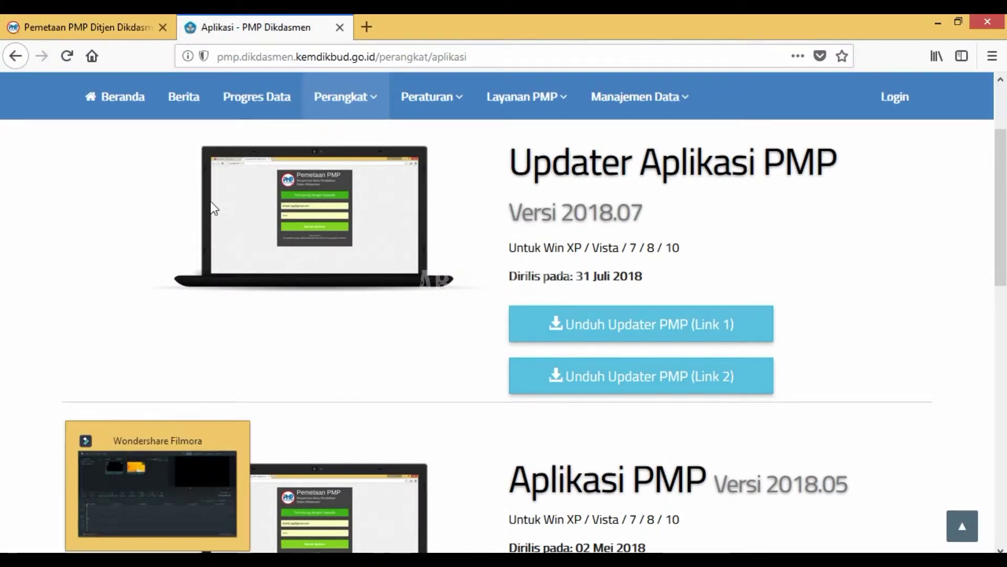
{"action": "left_click", "coordinate": [124, 23]}
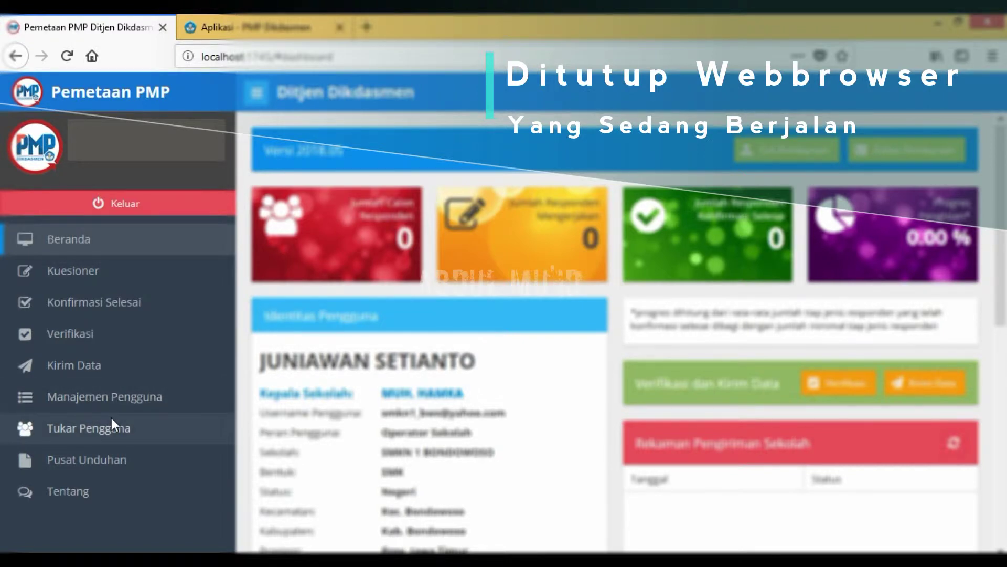
{"action": "left_click", "coordinate": [987, 24]}
{"action": "left_click", "coordinate": [468, 319]}
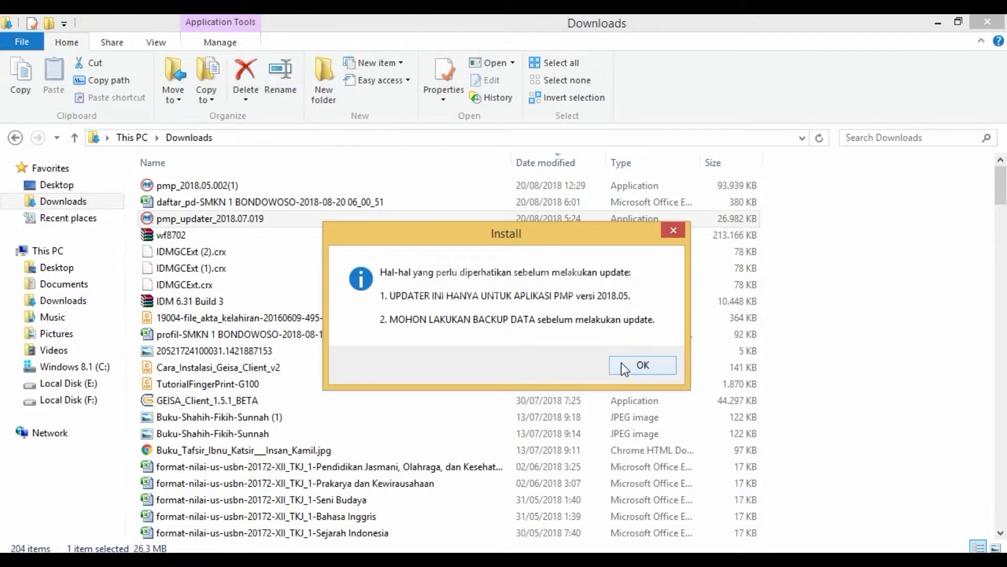
Install PMP 2018.07 into the existing default PMP Dikdasmen folder, then close Downloads.
{"action": "left_click", "coordinate": [622, 363]}
{"action": "left_click", "coordinate": [578, 418]}
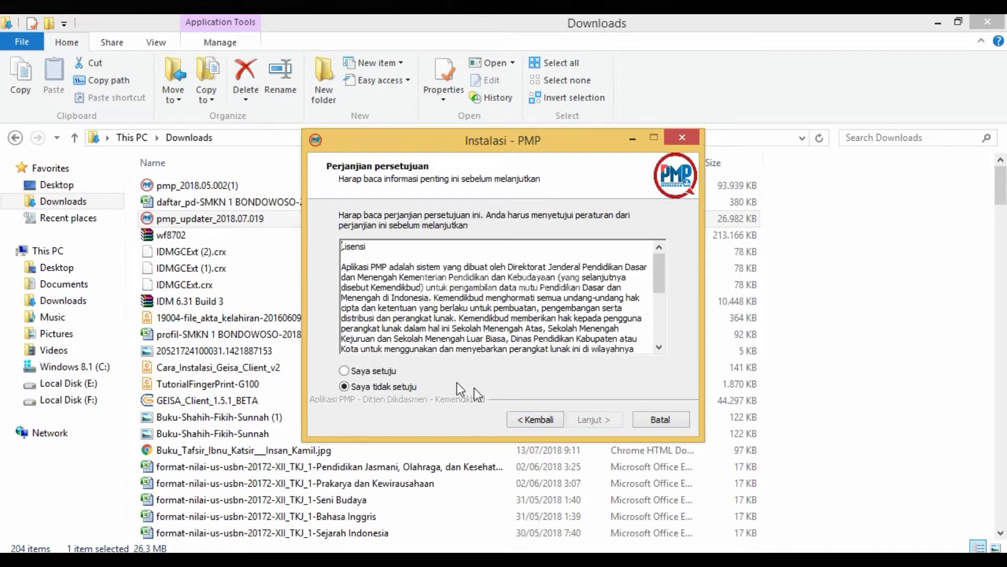
{"action": "left_click", "coordinate": [394, 370]}
{"action": "left_click", "coordinate": [593, 419]}
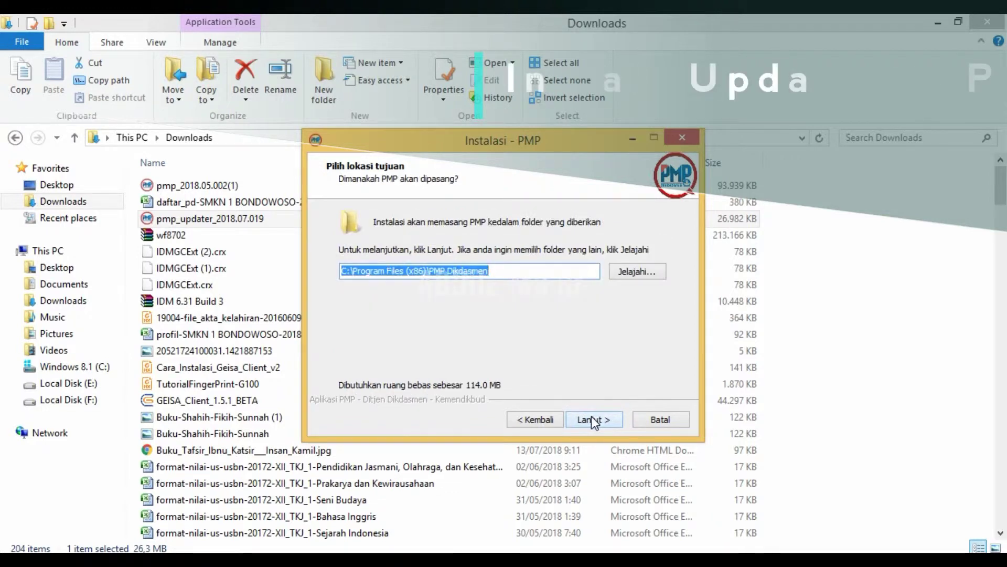
{"action": "left_click", "coordinate": [592, 420]}
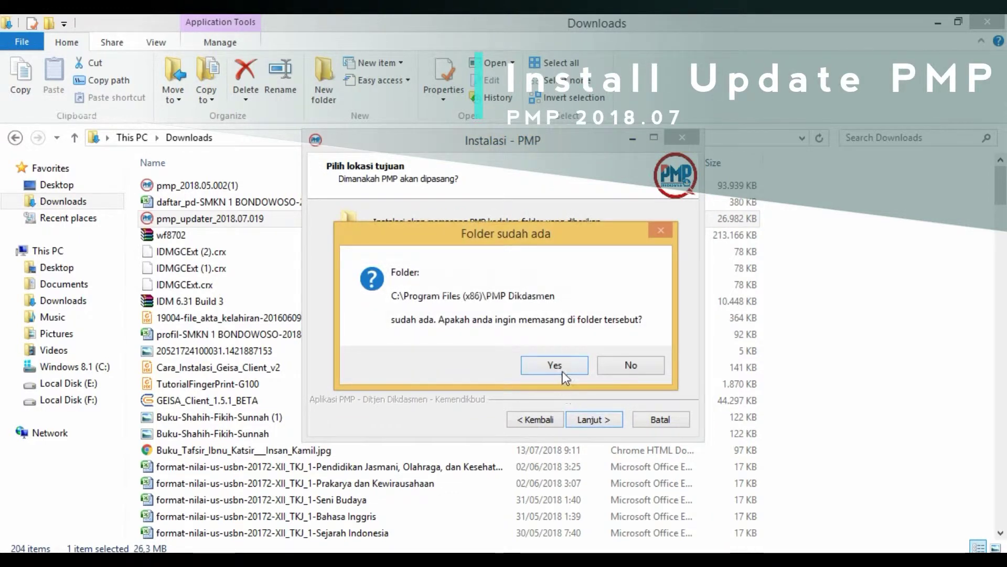
{"action": "left_click", "coordinate": [561, 363]}
{"action": "left_click", "coordinate": [588, 415]}
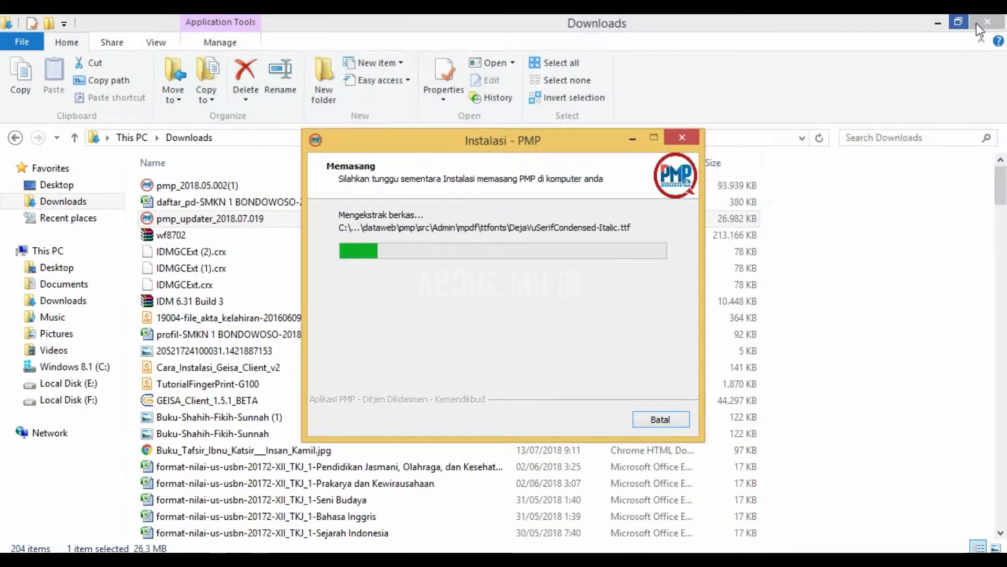
{"action": "left_click", "coordinate": [977, 23]}
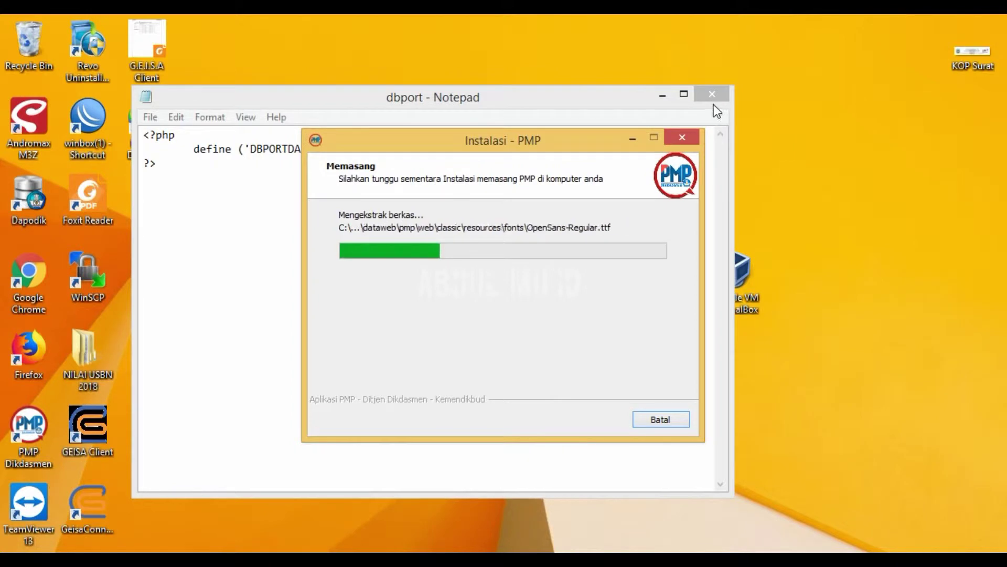
Close Notepad while the PMP installation runs to completion.
{"action": "left_click", "coordinate": [715, 92]}
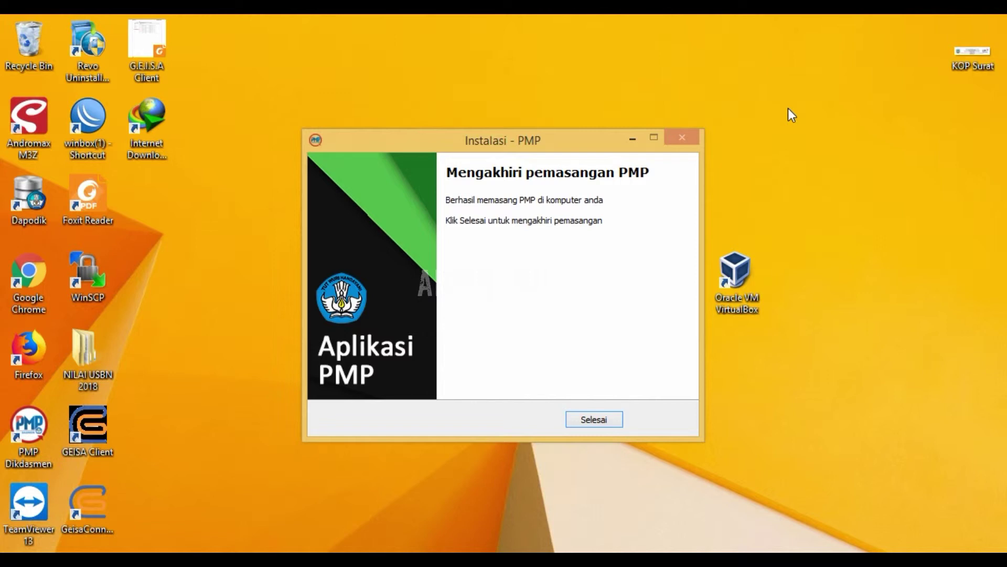
Finish the installer and launch PMP Dikdasmen from its desktop shortcut.
{"action": "left_click", "coordinate": [595, 420]}
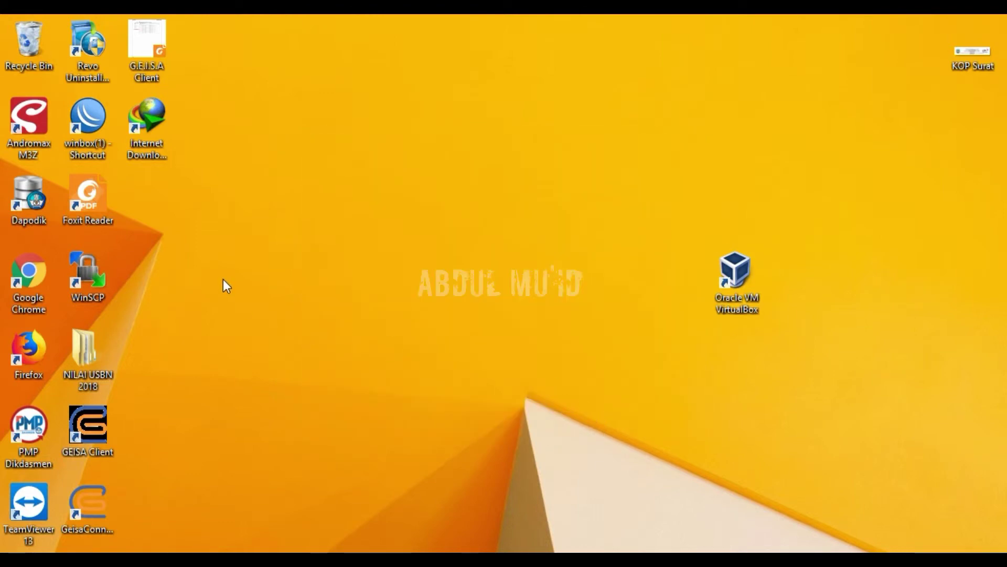
{"action": "double_click", "coordinate": [35, 425]}
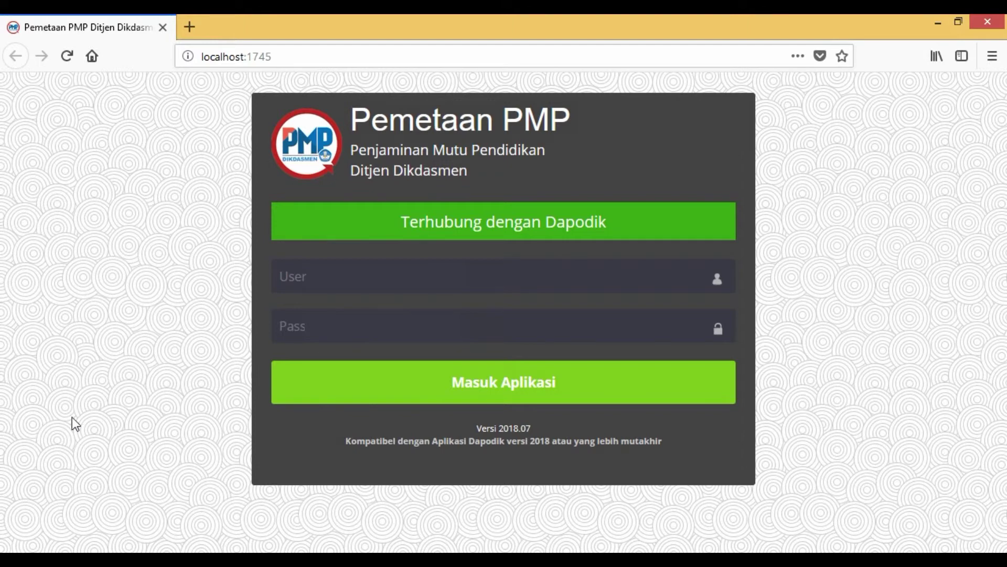
Log in with the school operator's username and password.
{"action": "left_click", "coordinate": [284, 280]}
{"action": "type", "text": "smki"}
{"action": "key", "text": "Tab"}
{"action": "type", "text": "1234"}
{"action": "key", "text": "Return"}
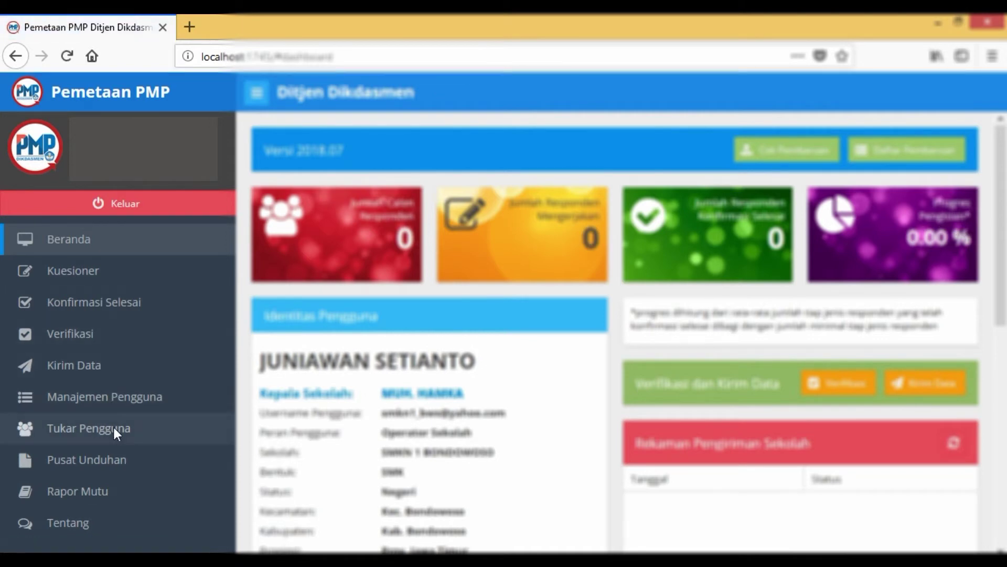
Copy the Dapodik students as users with Salin Peserta Didik, yielding 1192 successes.
{"action": "left_click", "coordinate": [113, 427]}
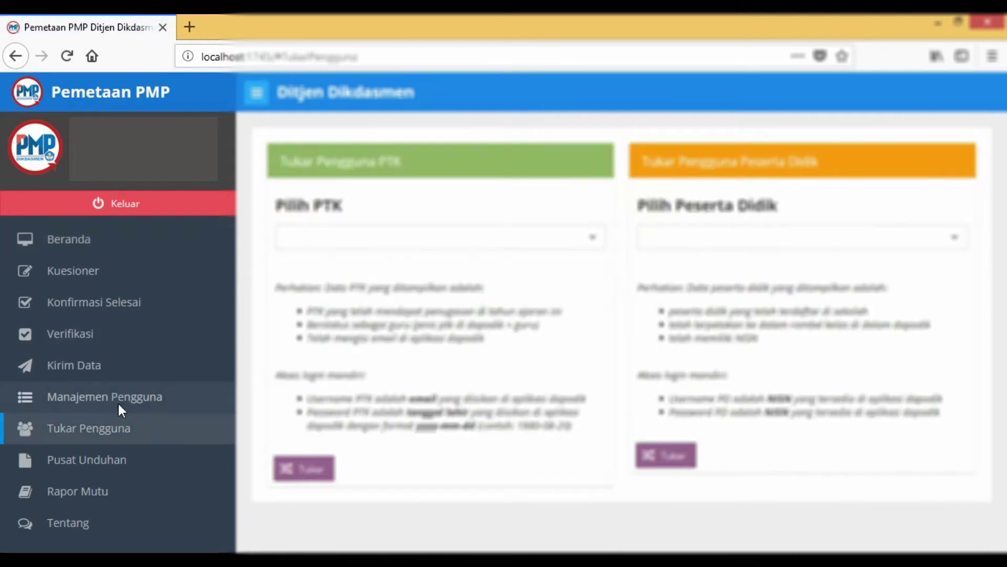
{"action": "left_click", "coordinate": [118, 400]}
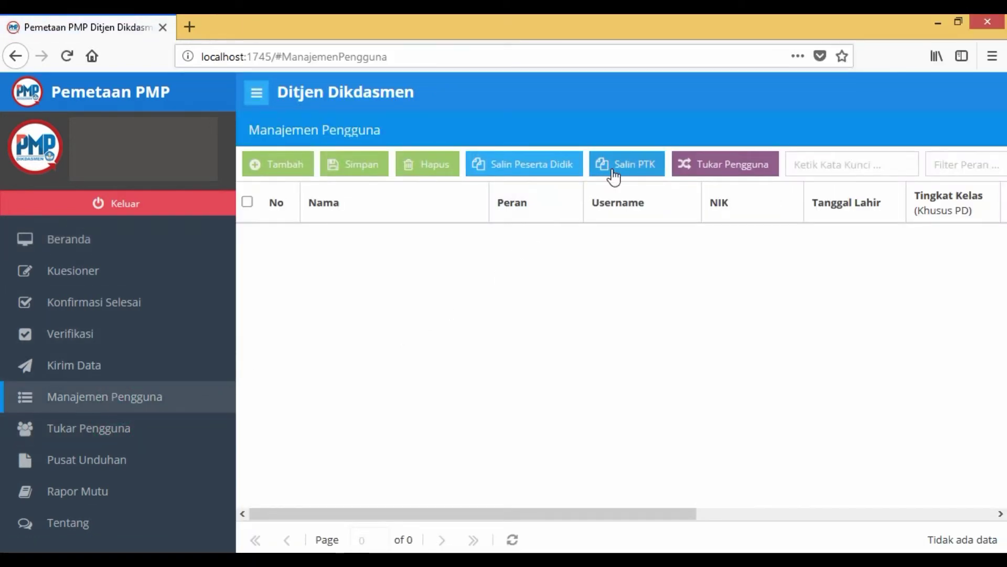
{"action": "left_click", "coordinate": [523, 167]}
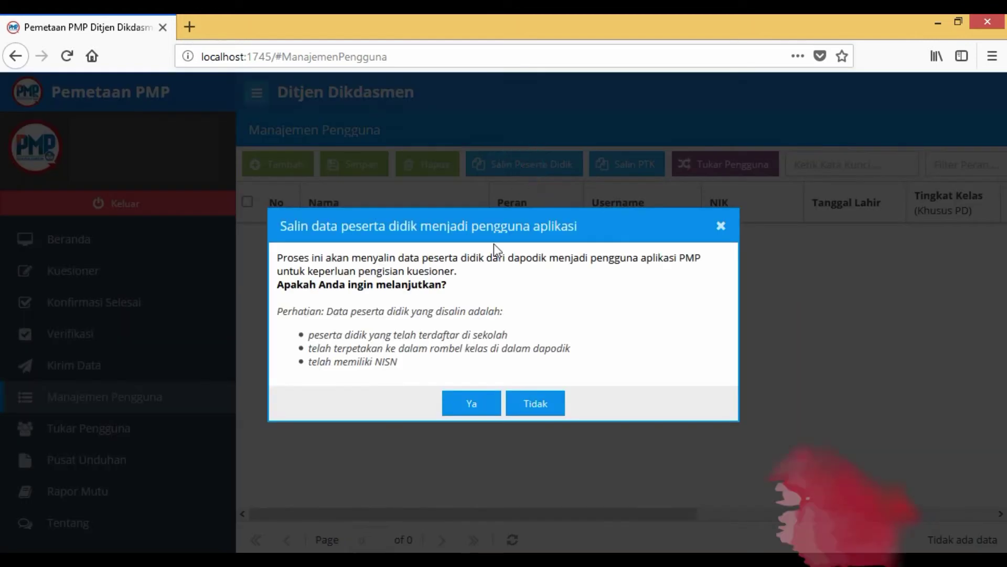
{"action": "left_click", "coordinate": [467, 403]}
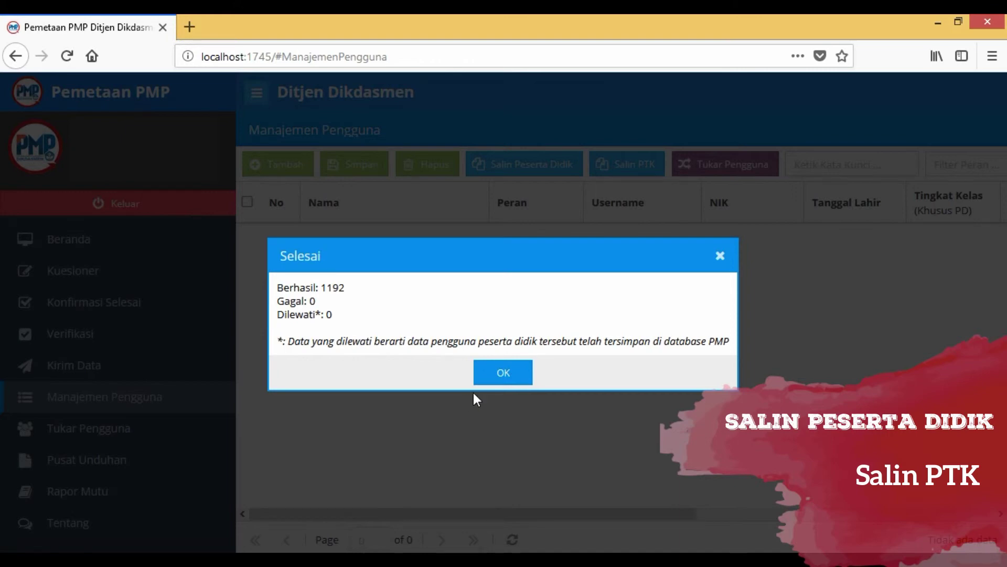
{"action": "left_click", "coordinate": [505, 369]}
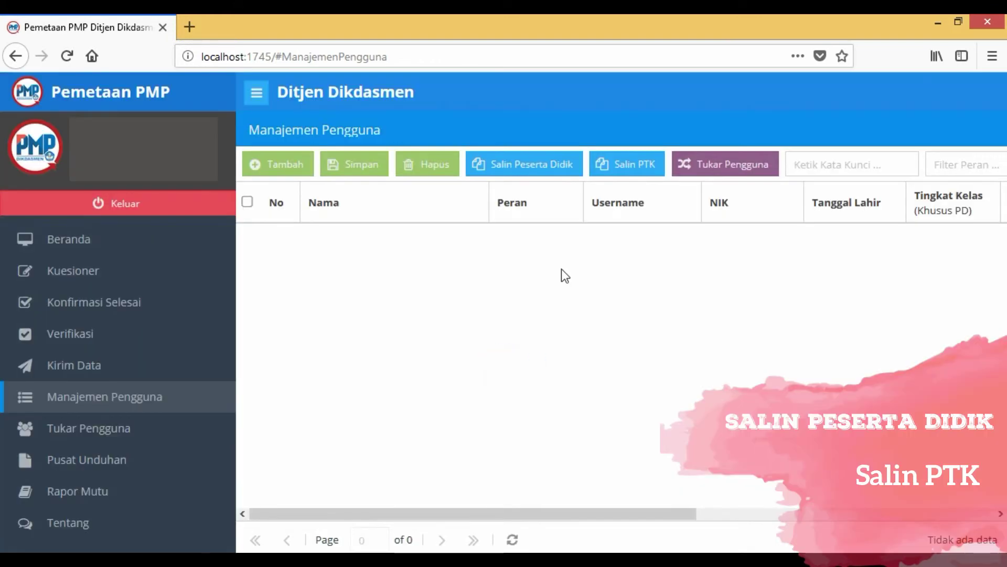
Copy the 86 teachers as users with Salin PTK, then reload the page.
{"action": "left_click", "coordinate": [631, 168]}
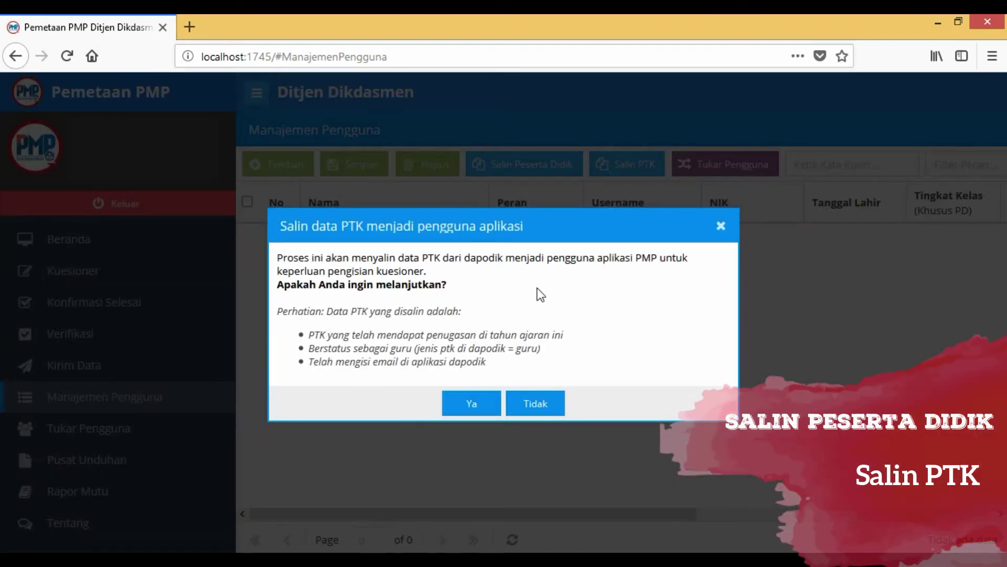
{"action": "left_click", "coordinate": [480, 402]}
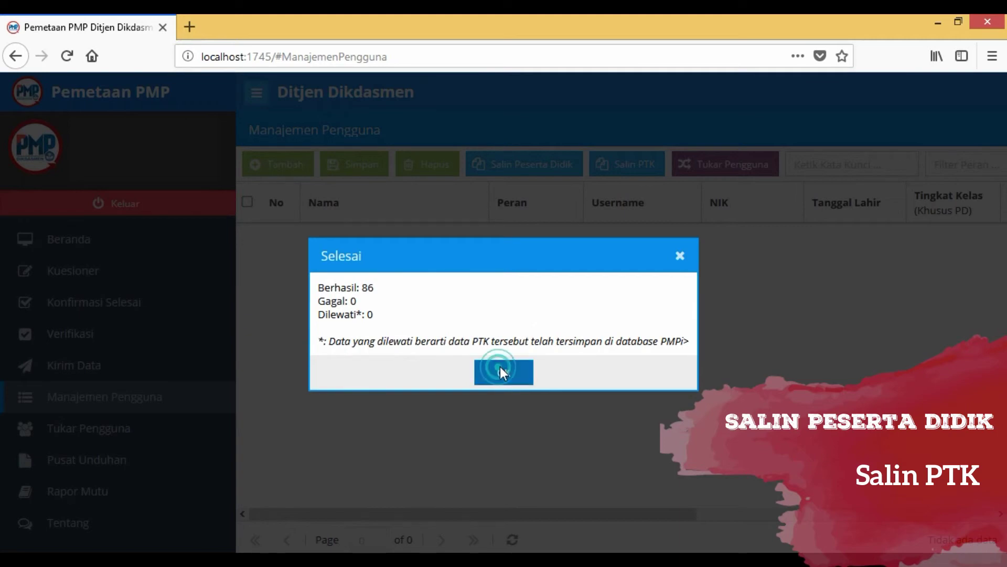
{"action": "left_click", "coordinate": [499, 367]}
{"action": "right_click", "coordinate": [342, 288]}
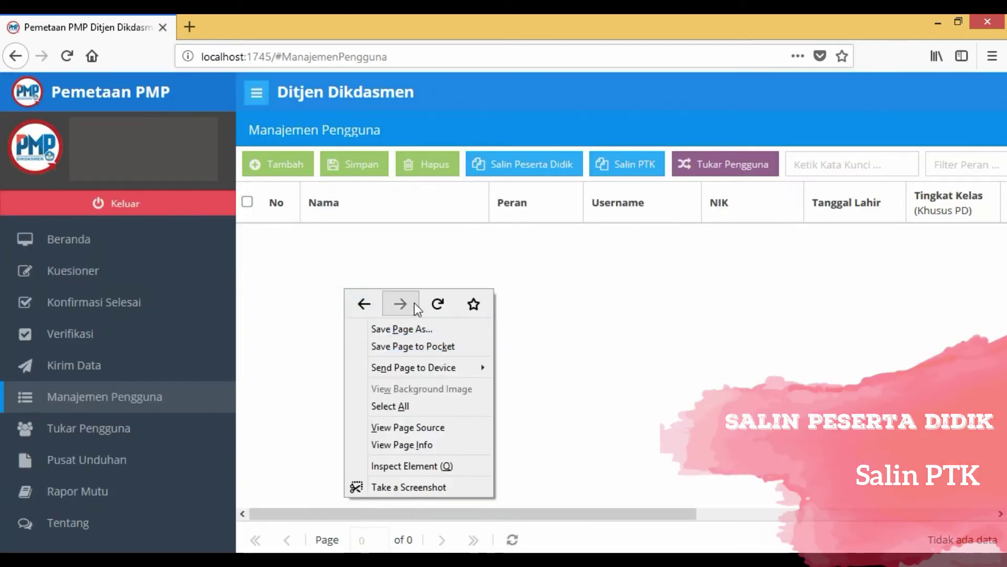
{"action": "left_click", "coordinate": [435, 303]}
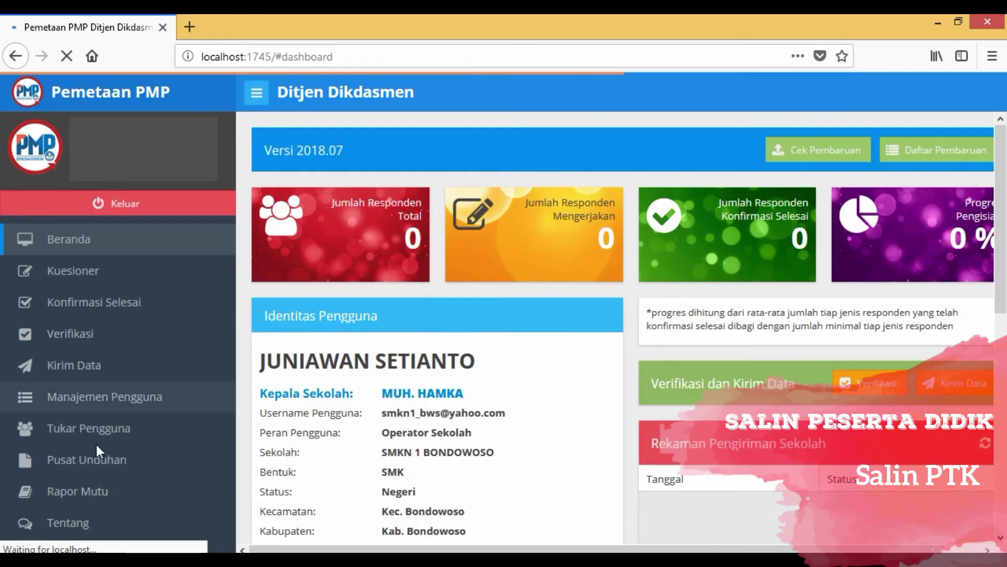
Switch the session to the student in row 11 of the Manajemen Pengguna list.
{"action": "left_click", "coordinate": [109, 397]}
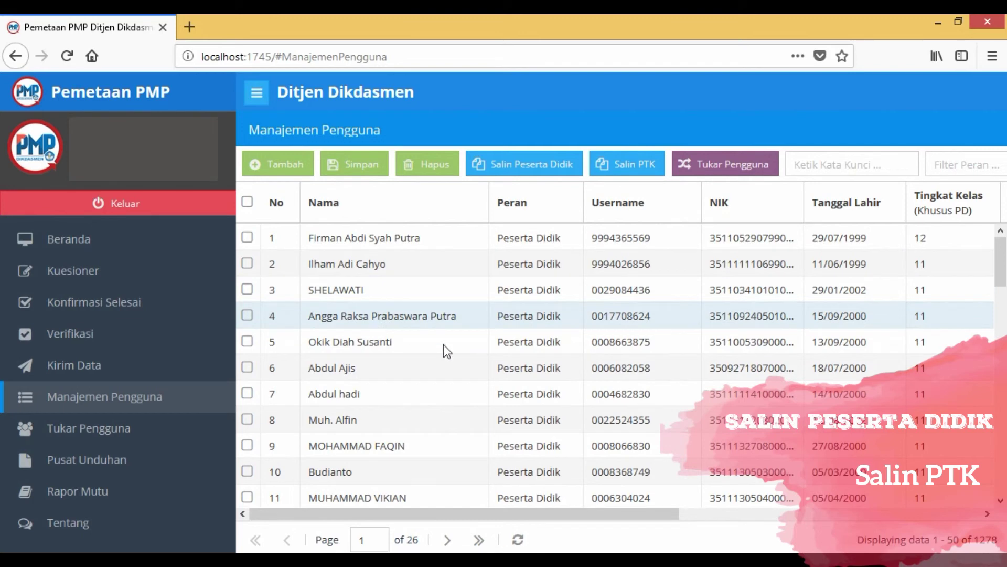
{"action": "left_click_drag", "start_coordinate": [612, 514], "coordinate": [463, 540]}
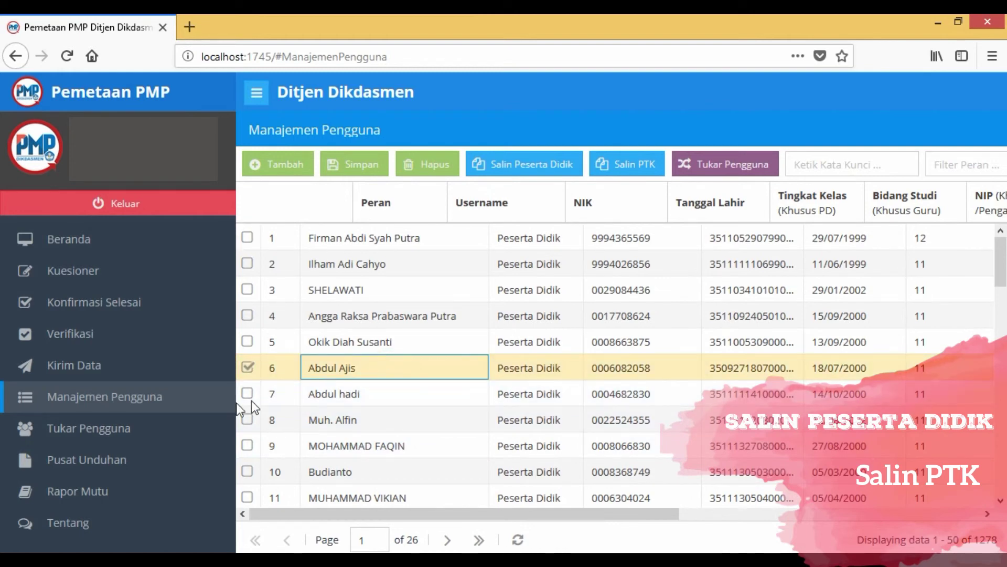
{"action": "left_click", "coordinate": [121, 435]}
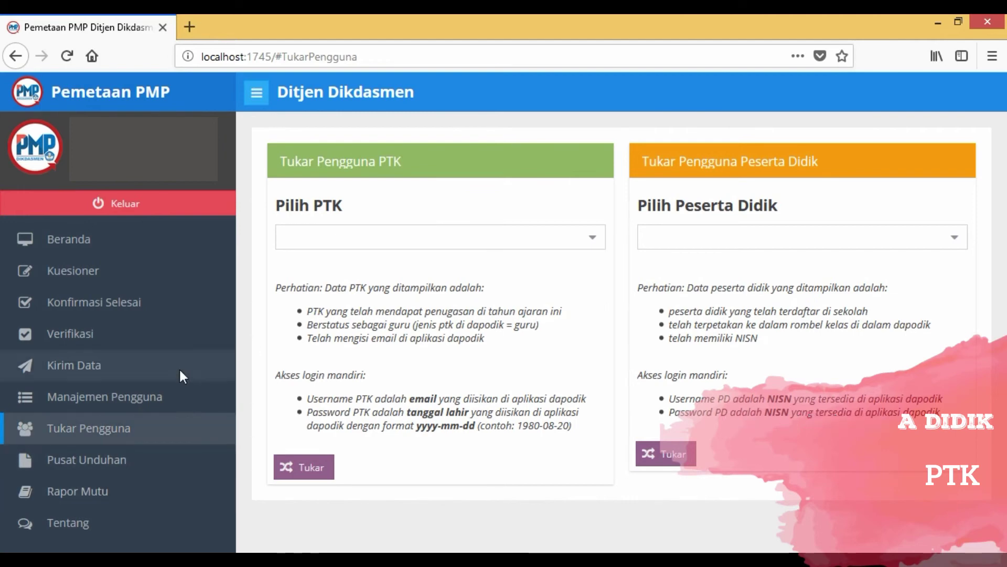
{"action": "left_click", "coordinate": [126, 397]}
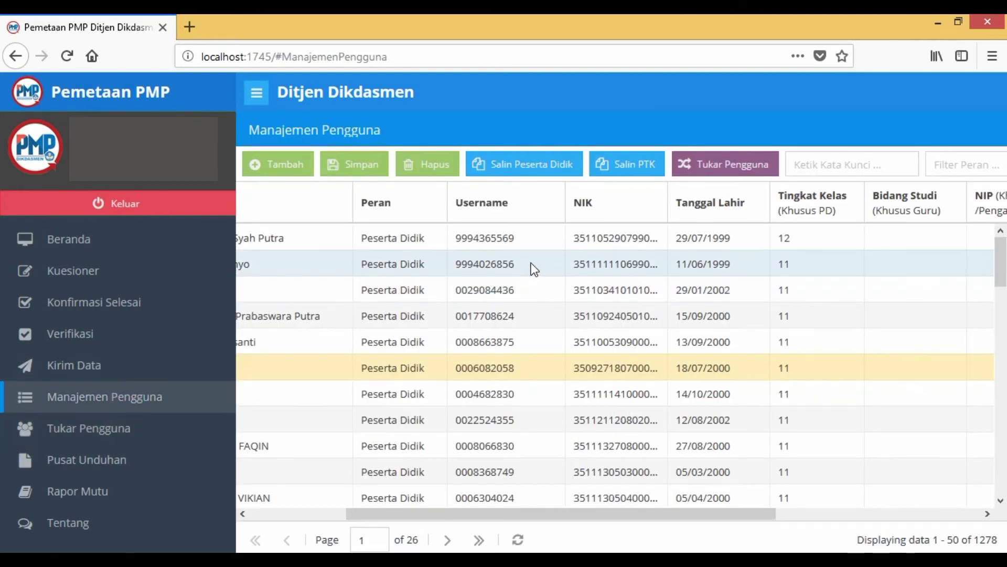
{"action": "left_click", "coordinate": [486, 249]}
{"action": "left_click", "coordinate": [591, 521]}
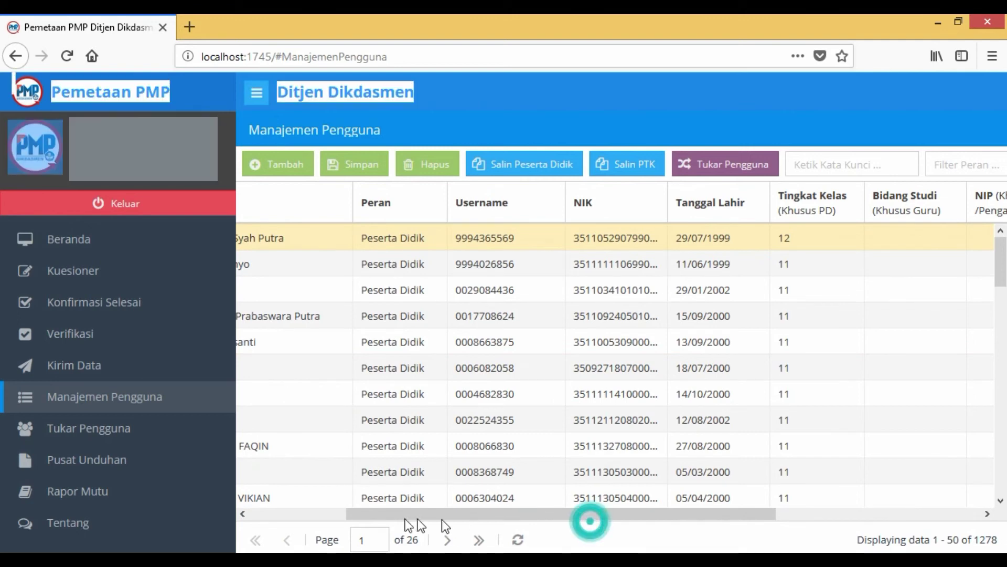
{"action": "left_click", "coordinate": [393, 498]}
{"action": "left_click_drag", "start_coordinate": [411, 517], "coordinate": [254, 514]}
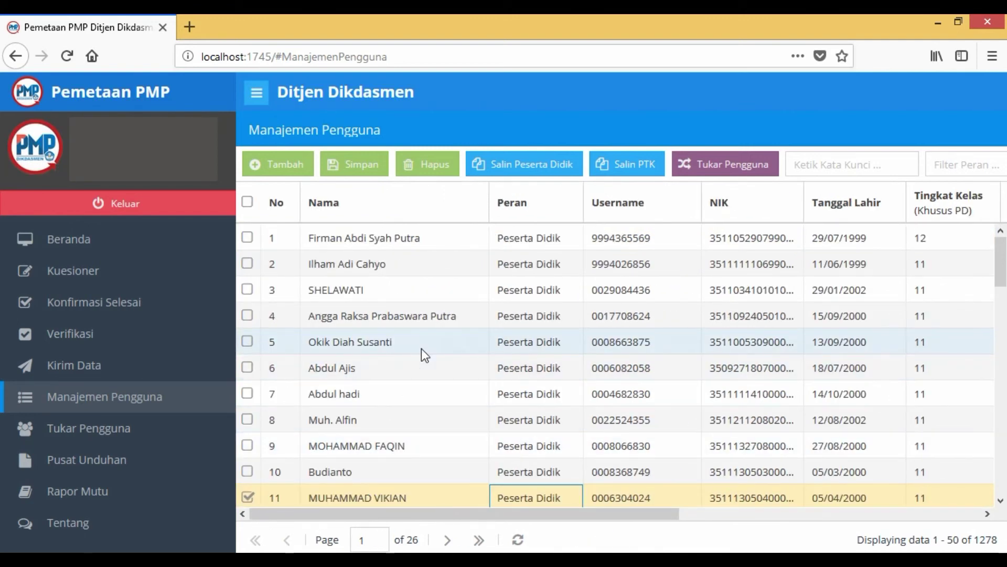
{"action": "left_click", "coordinate": [742, 165]}
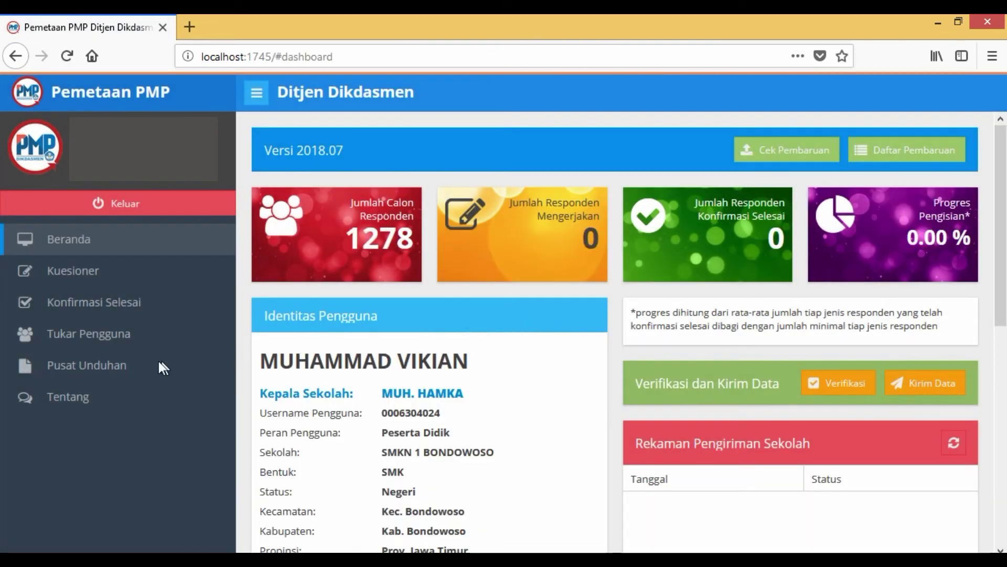
Browse the PTK and Peserta Didik switch lists, return to the school operator, then log out.
{"action": "left_click", "coordinate": [123, 336]}
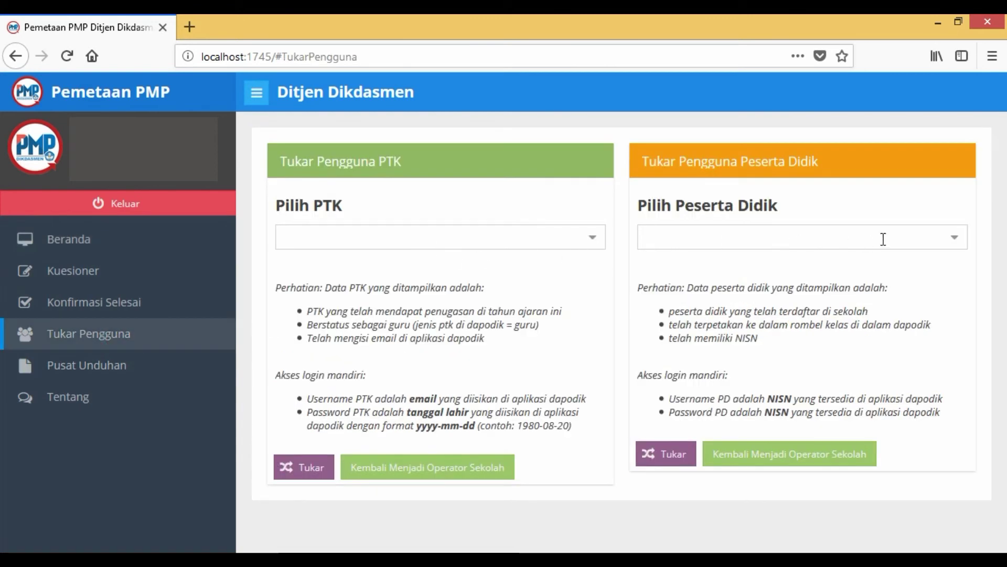
{"action": "left_click", "coordinate": [584, 240]}
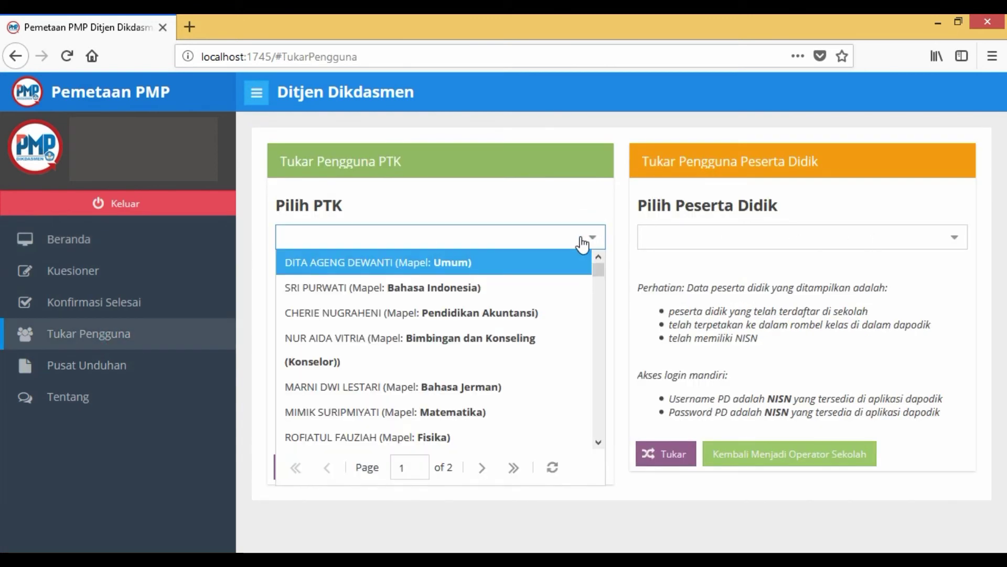
{"action": "left_click", "coordinate": [674, 279]}
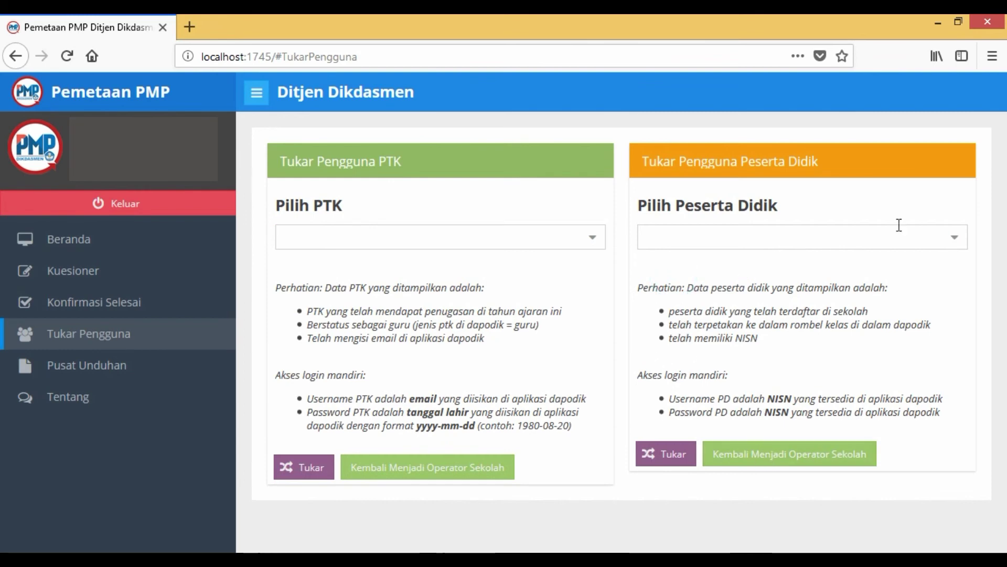
{"action": "left_click", "coordinate": [954, 240]}
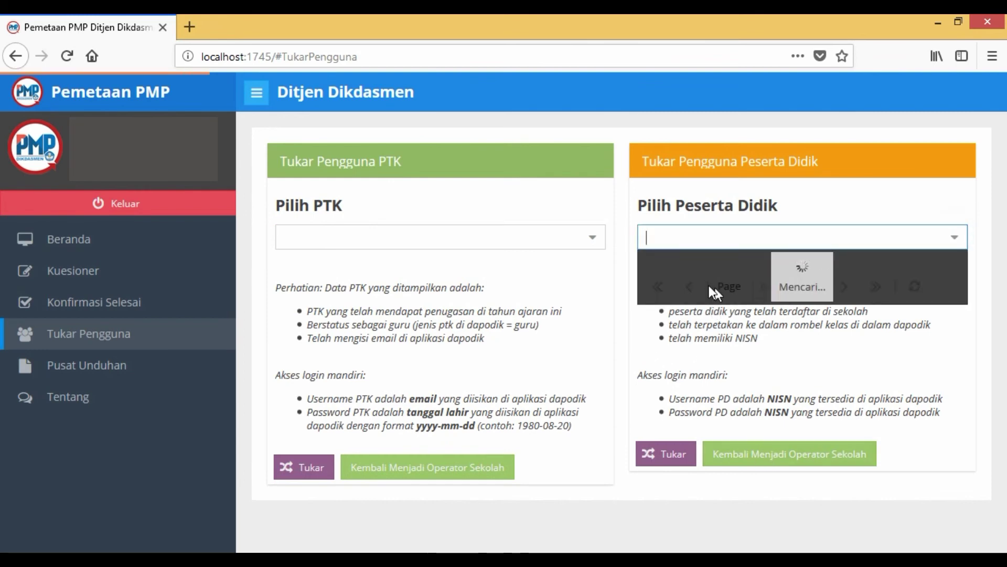
{"action": "left_click", "coordinate": [450, 468]}
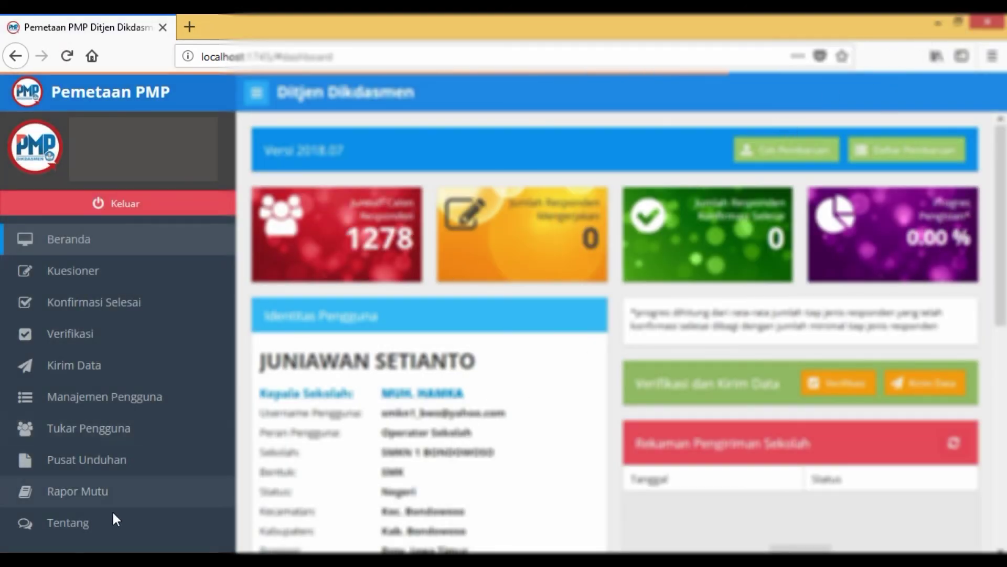
{"action": "left_click", "coordinate": [201, 210]}
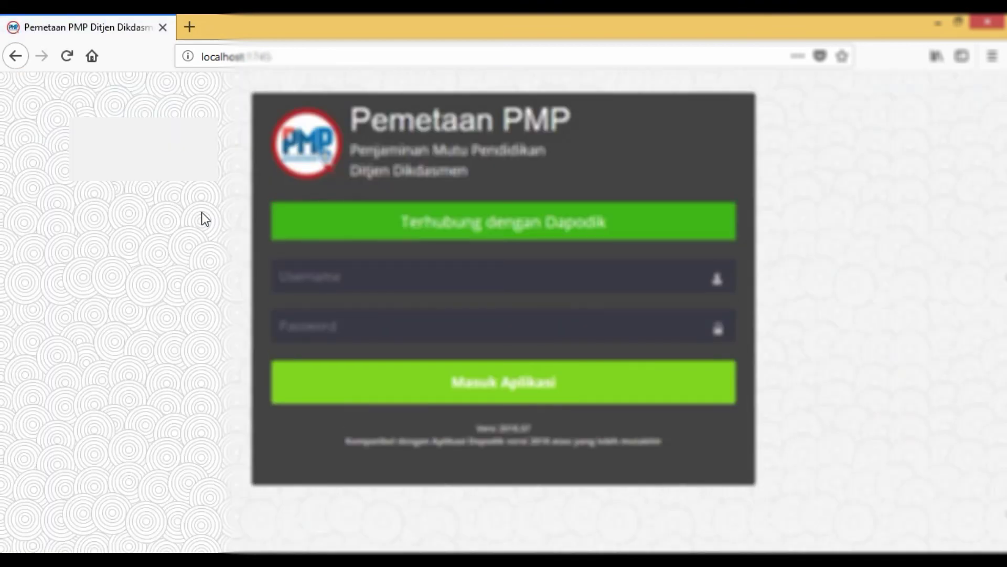